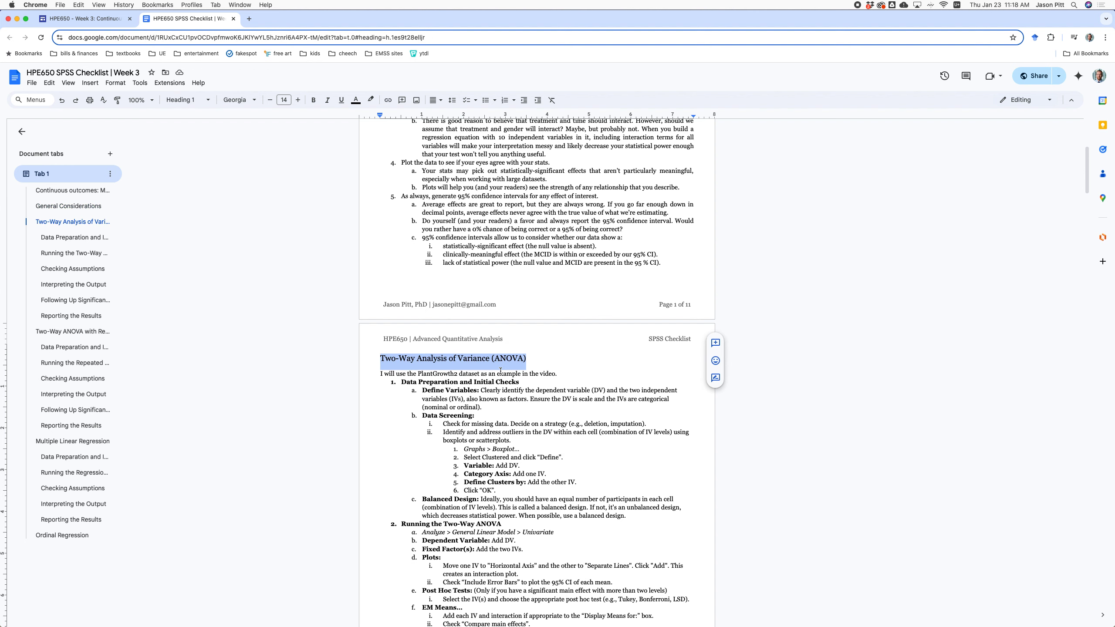
Close the SPSS checklist and open the HPE650 Week 3 practice dataset spreadsheet.
scroll(513, 364, "down", 5)
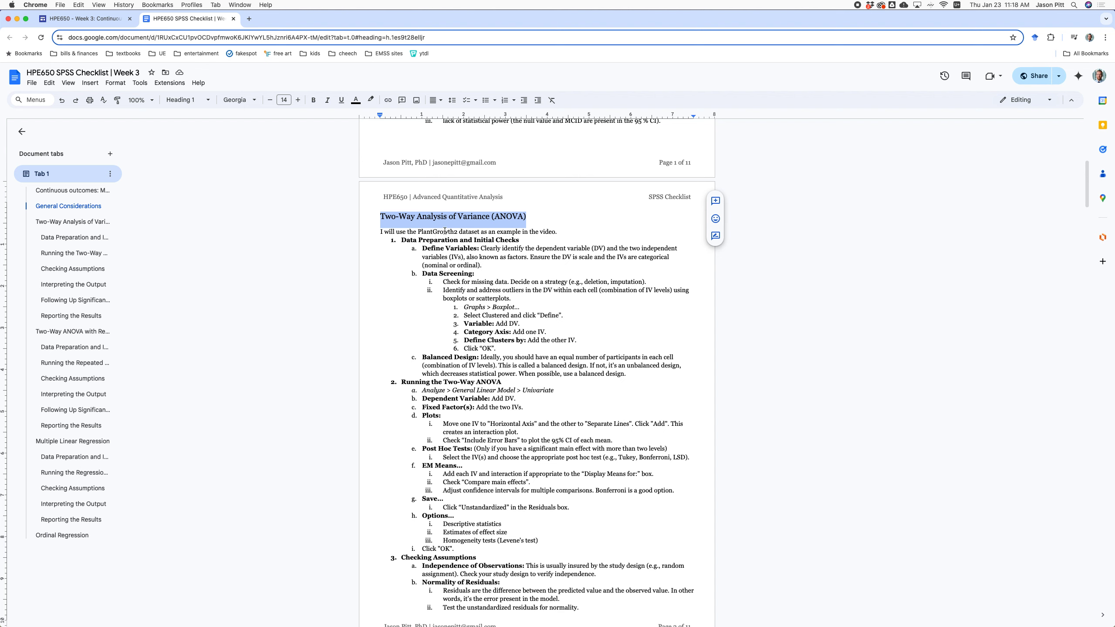
left_click(233, 19)
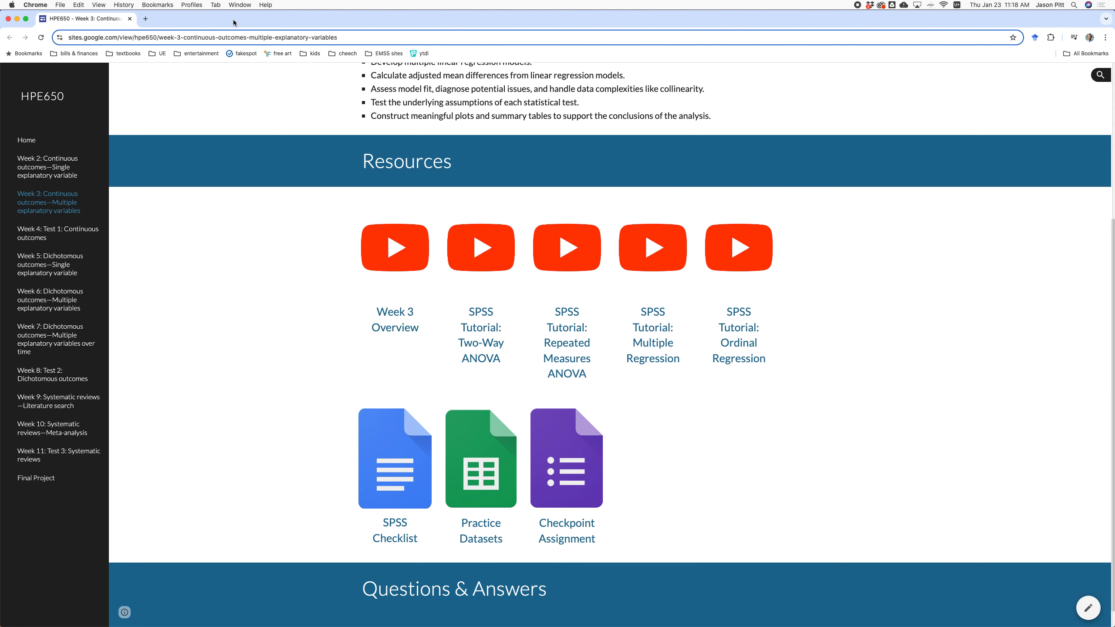
left_click(472, 460)
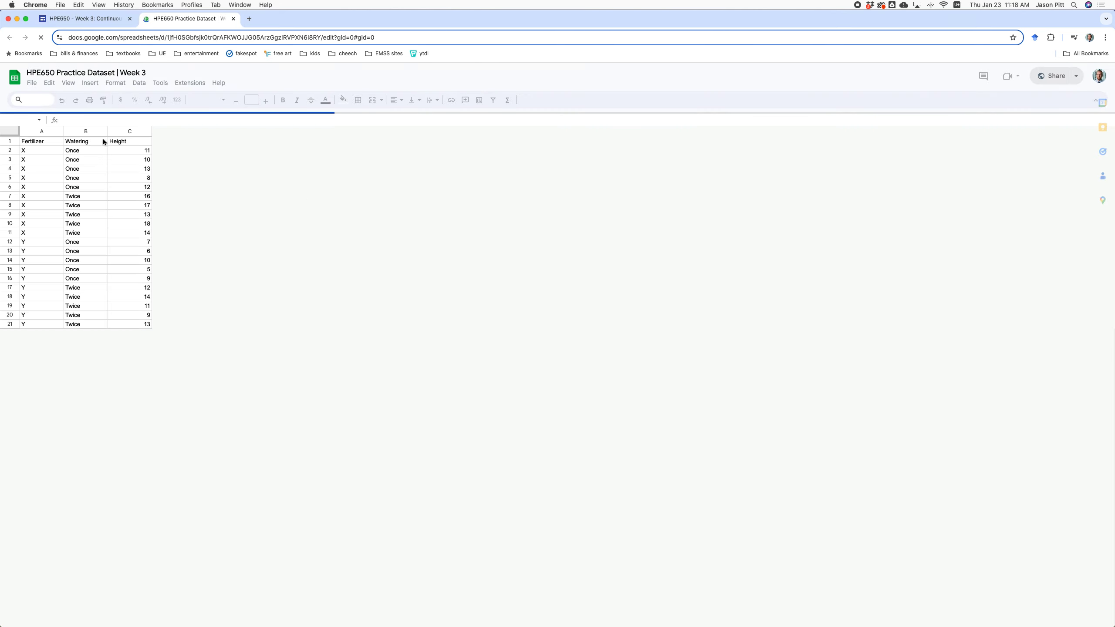
Zoom the sheet to 200% and look over the Fertilizer, Watering and Height columns.
left_click(131, 100)
left_click(128, 196)
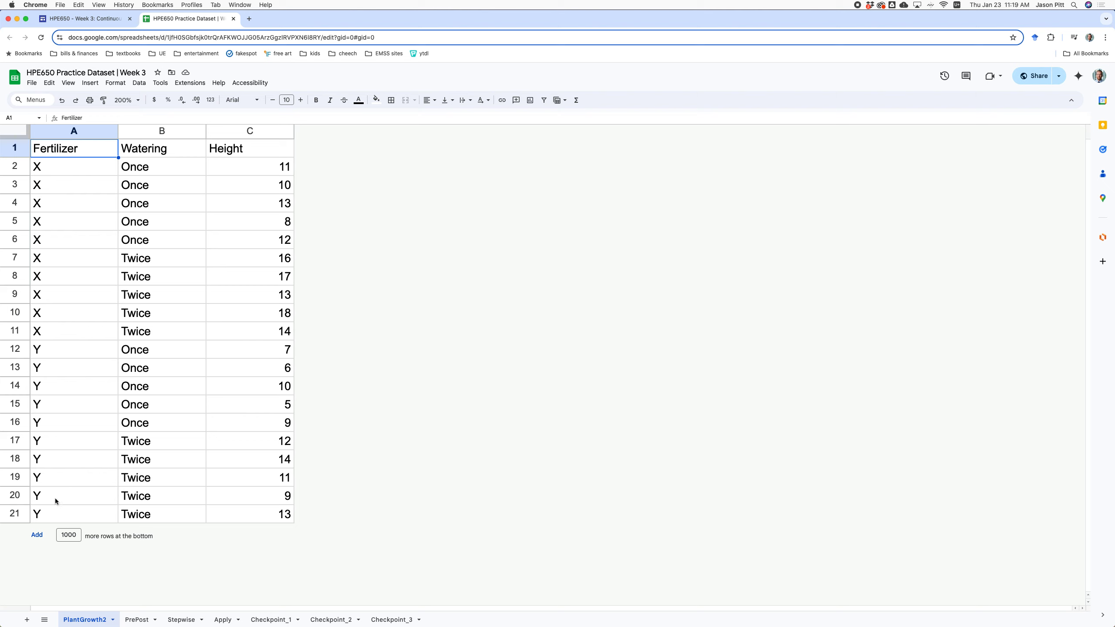
left_click_drag(61, 519, 175, 532)
left_click(157, 148)
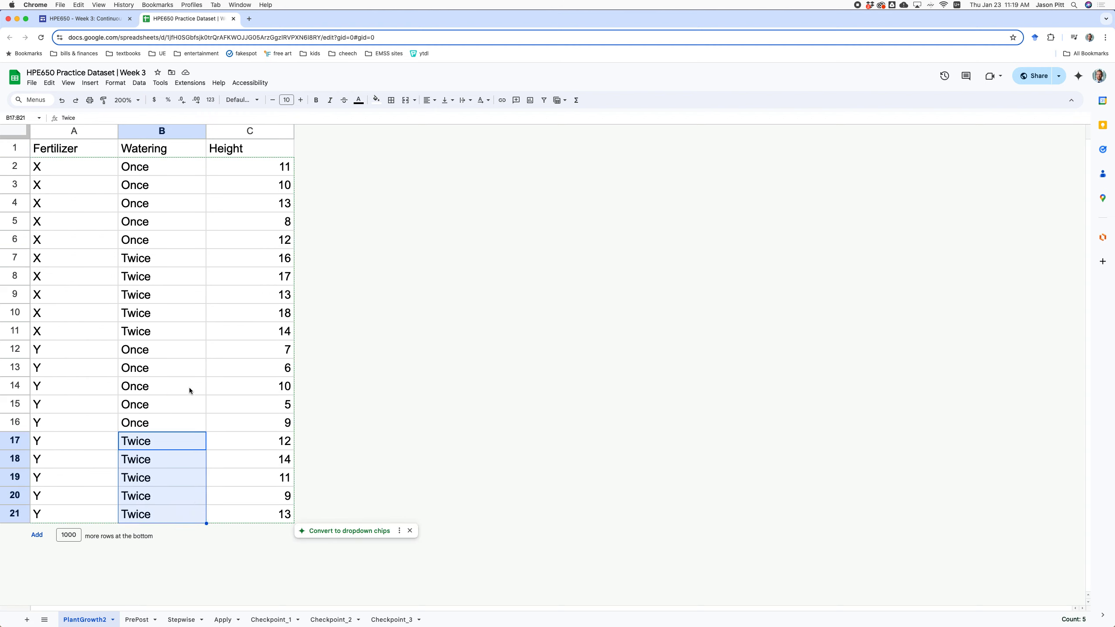
left_click(234, 152)
left_click_drag(242, 166, 255, 514)
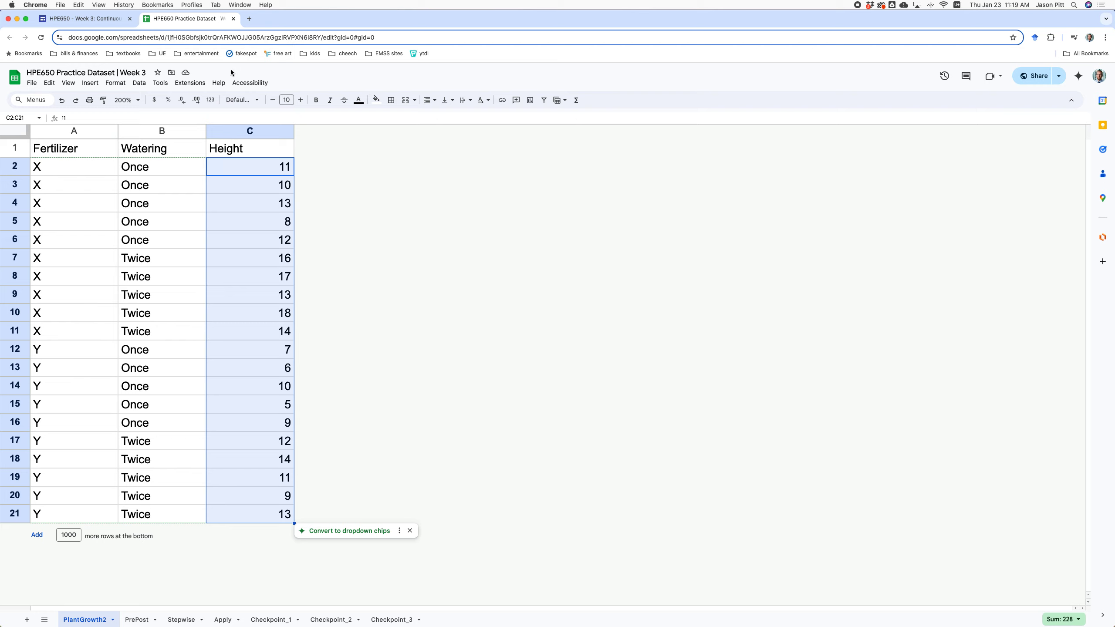
Copy the 20 data rows A2:C21 and switch to SPSS Statistics.
left_click(97, 165)
left_click_drag(101, 171, 277, 513)
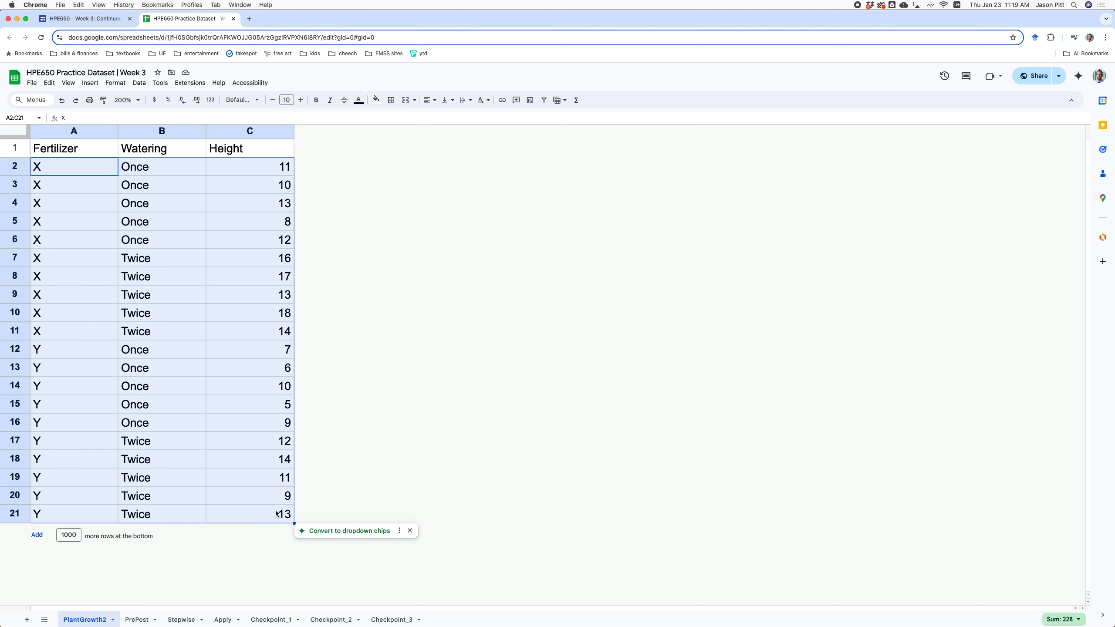
key("super+c")
key("super+Tab")
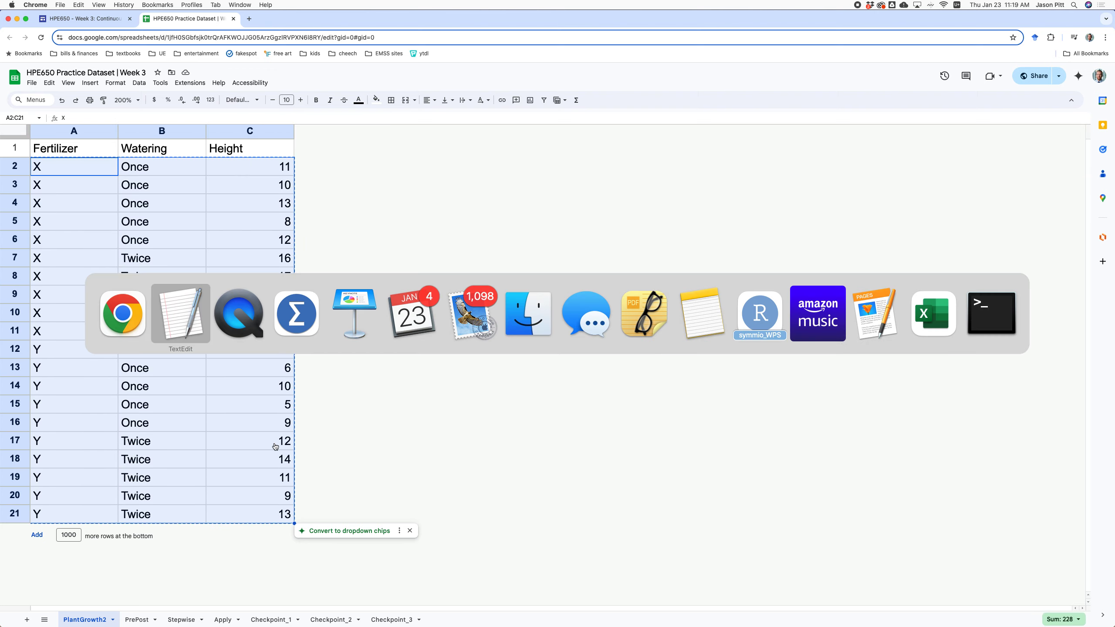
key("super+Tab")
Paste the copied rows into Data View as three columns, redoing the paste once.
left_click(37, 69)
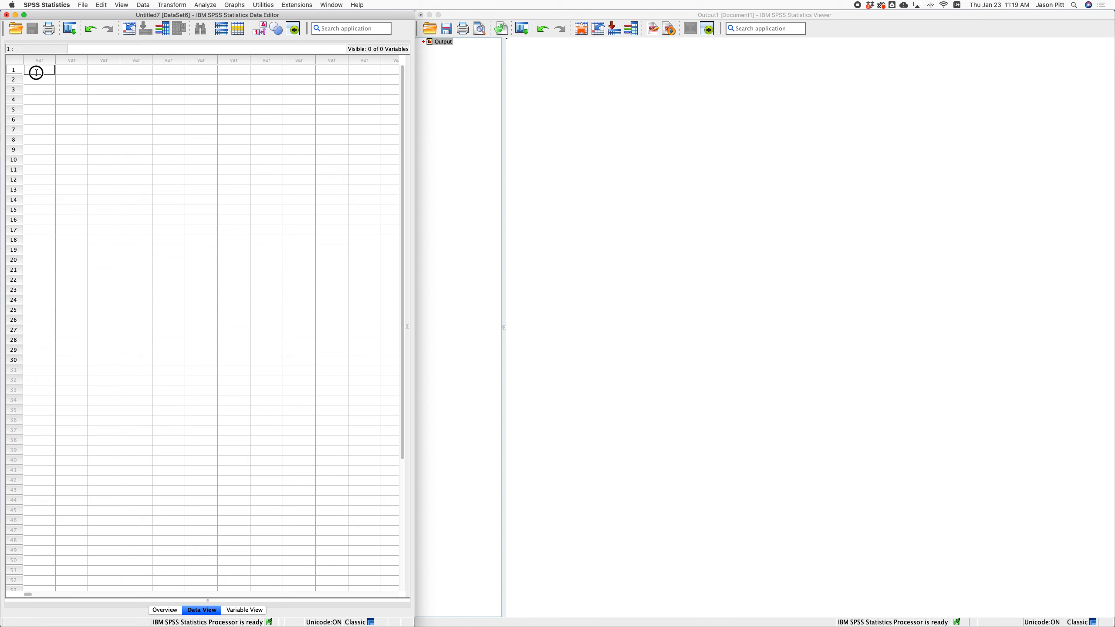
key("super+v")
key("super+z")
key("super+v")
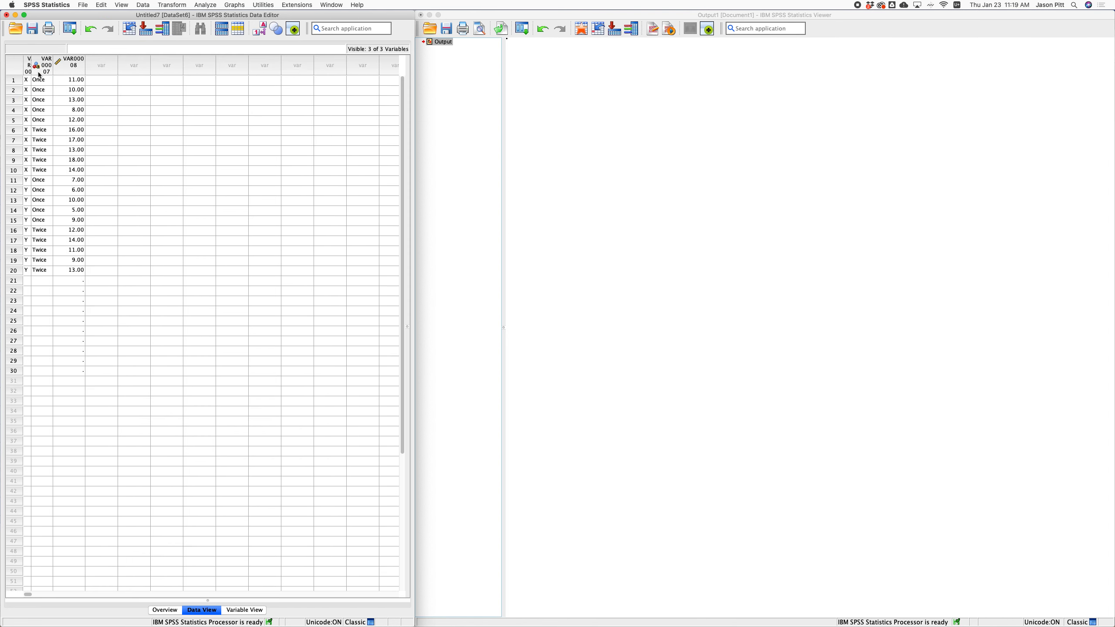
Rename the three variables Fertilizer, Watering and Height in Variable View.
left_click(239, 610)
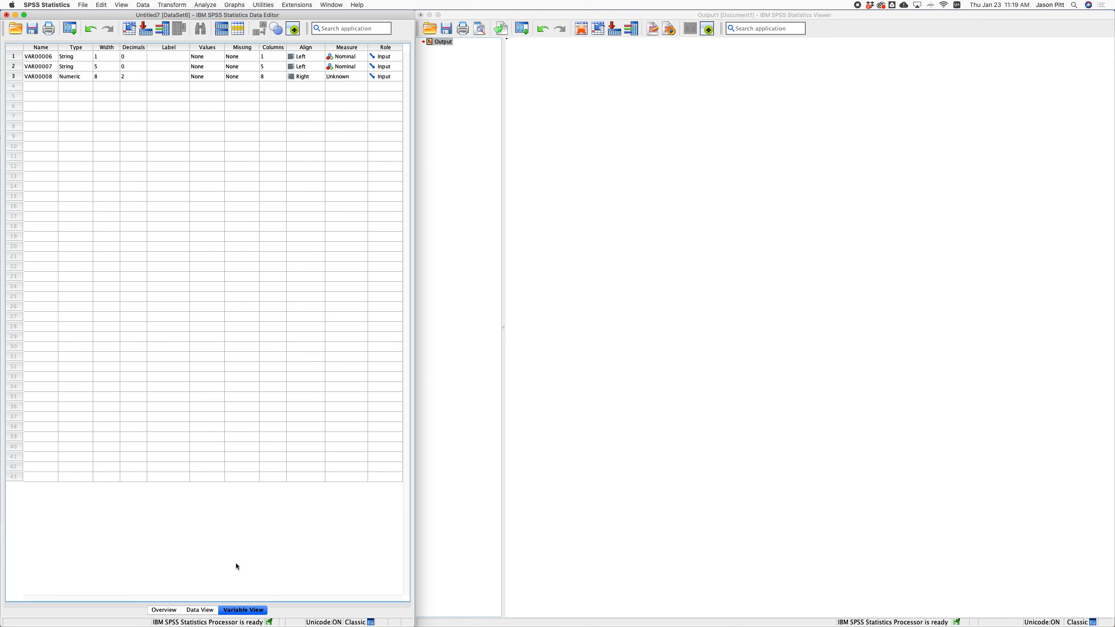
left_click(46, 60)
type("Fertilizer")
key("Return")
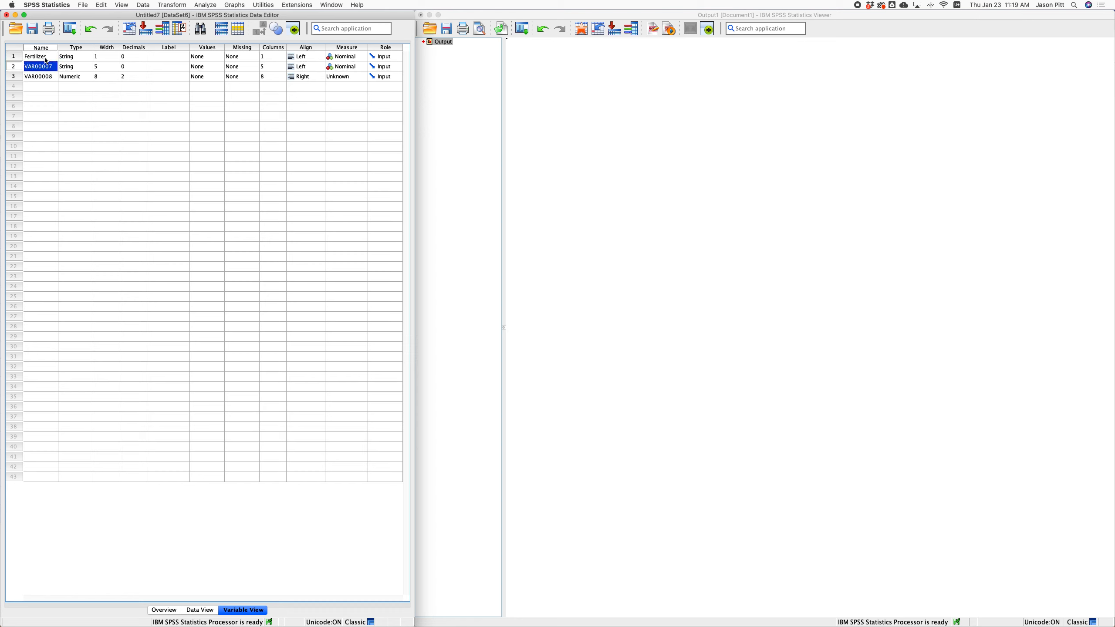
type("Watering")
key("Return")
type("Height")
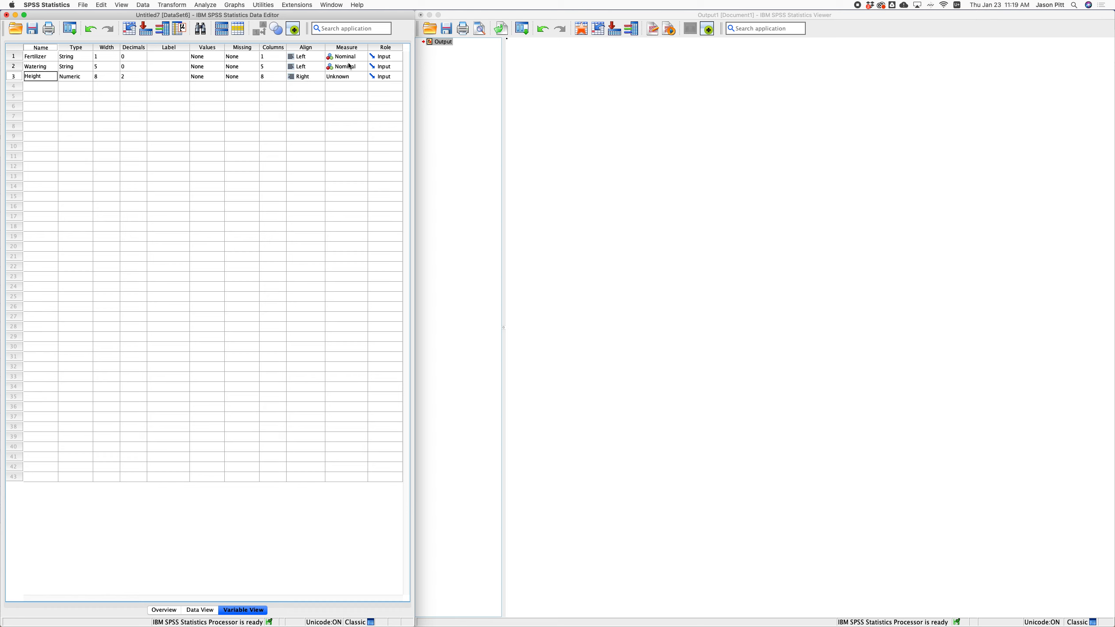
Set Height's measure to Scale and widen the Fertilizer and Watering columns.
left_click(338, 77)
left_click(340, 76)
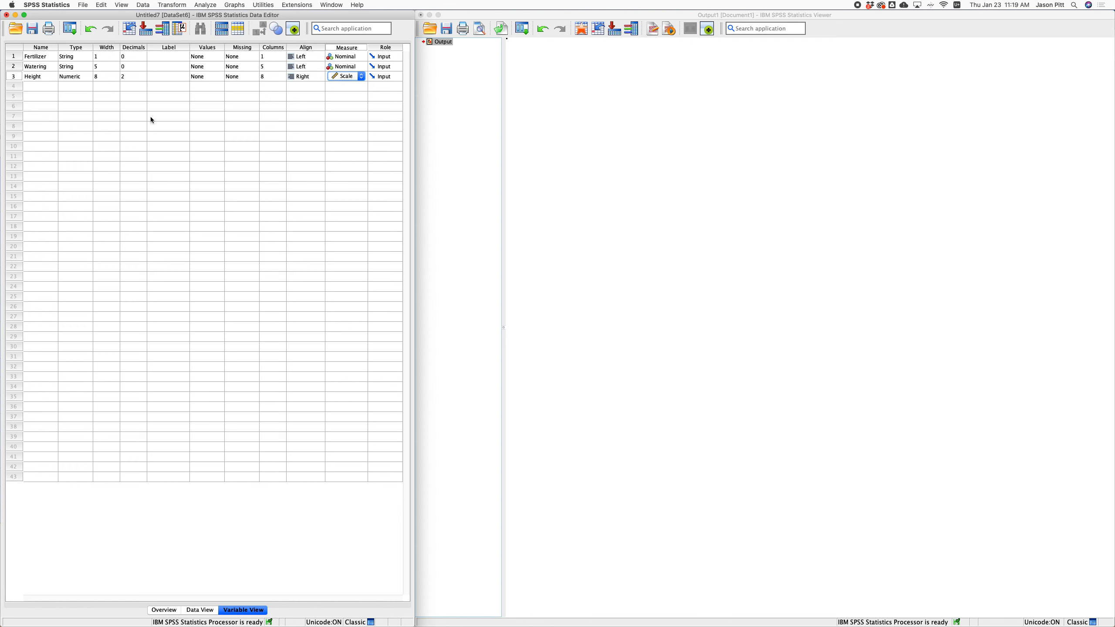
left_click(200, 610)
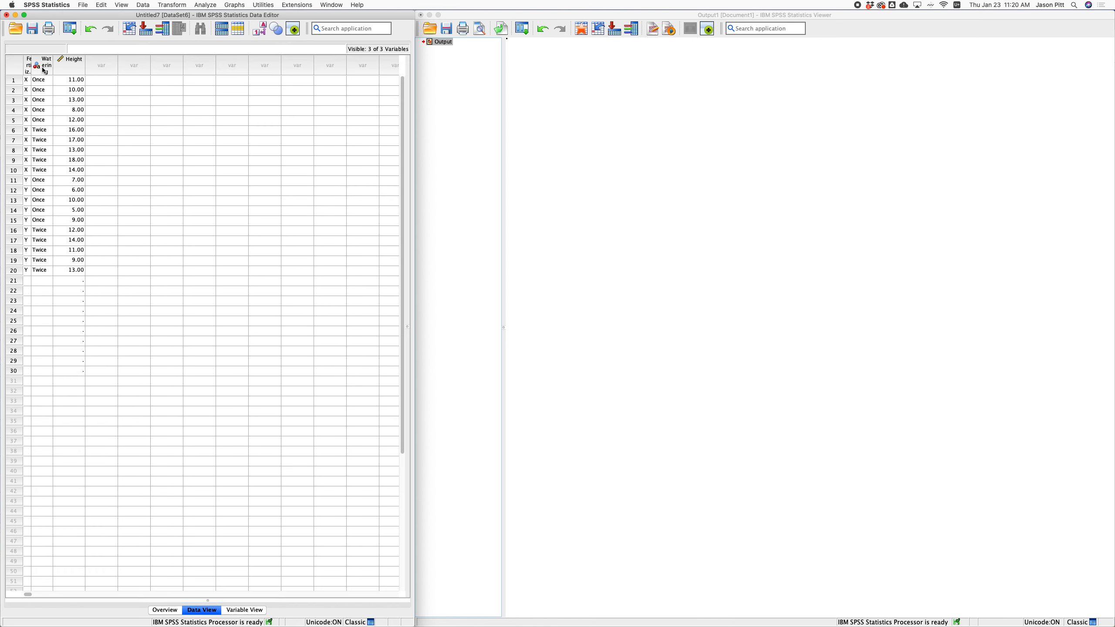
left_click_drag(35, 65, 102, 64)
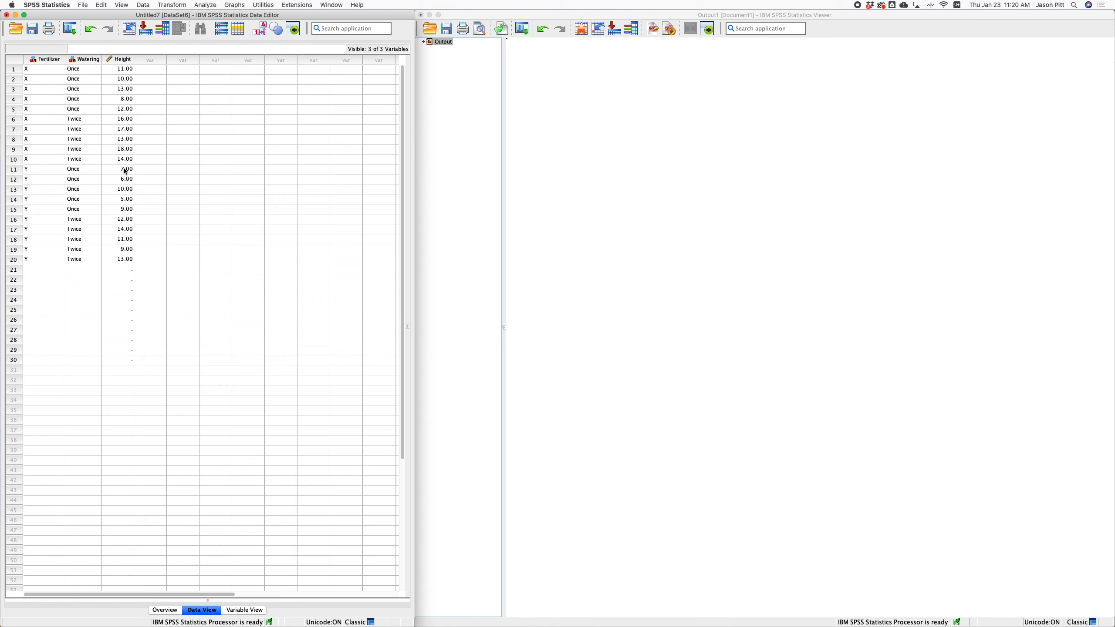
Start a clustered boxplot from the Graphs menu.
left_click(202, 7)
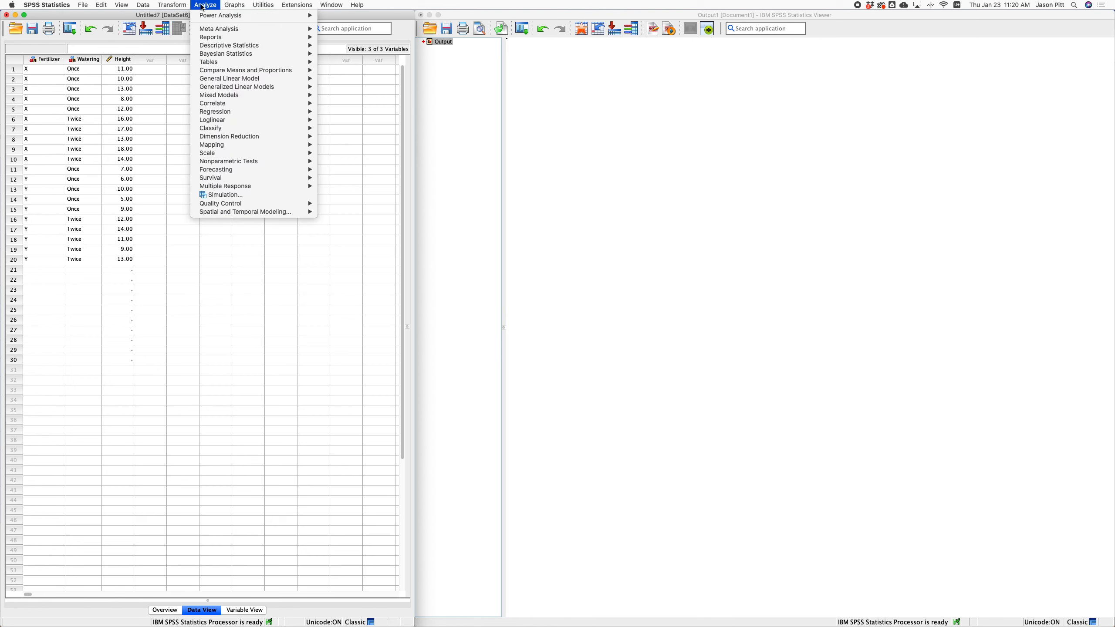
mouse_move(233, 4)
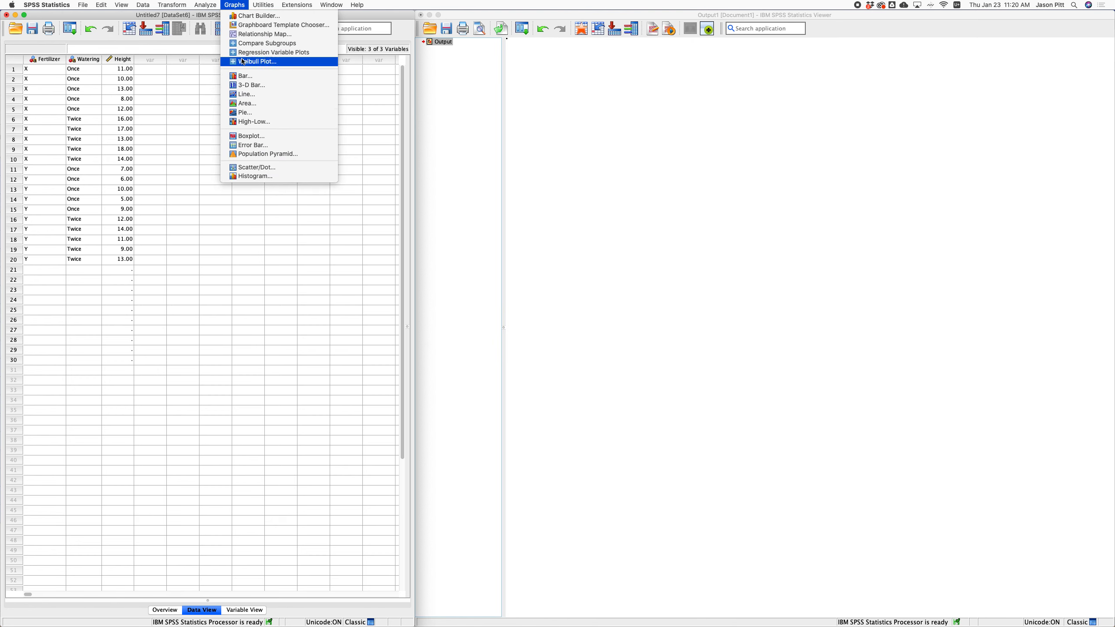
left_click(253, 136)
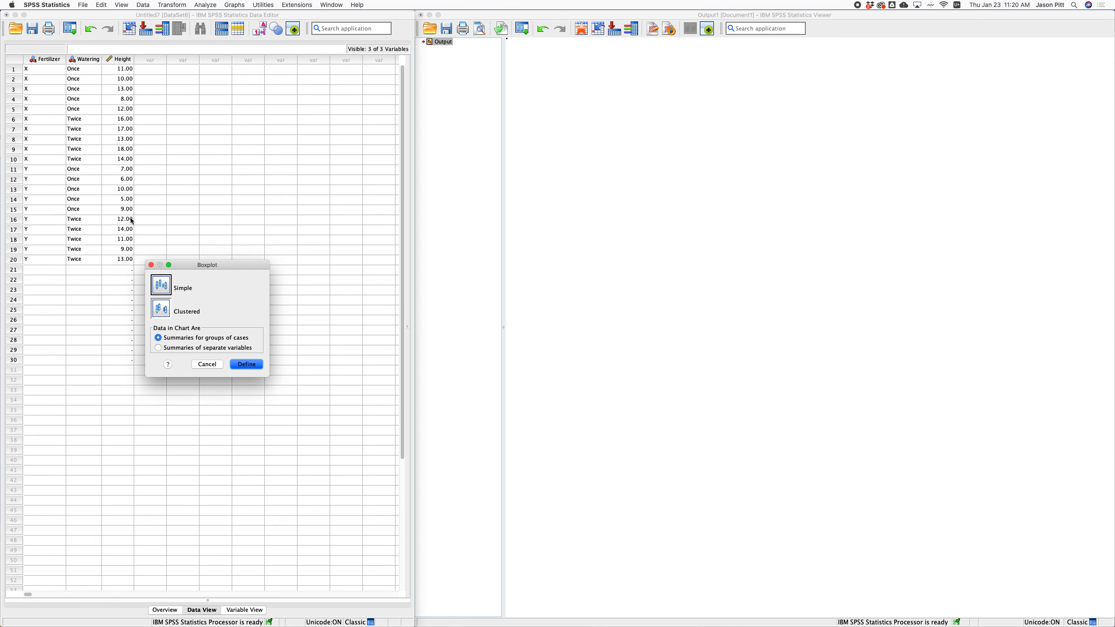
left_click(163, 315)
left_click(249, 364)
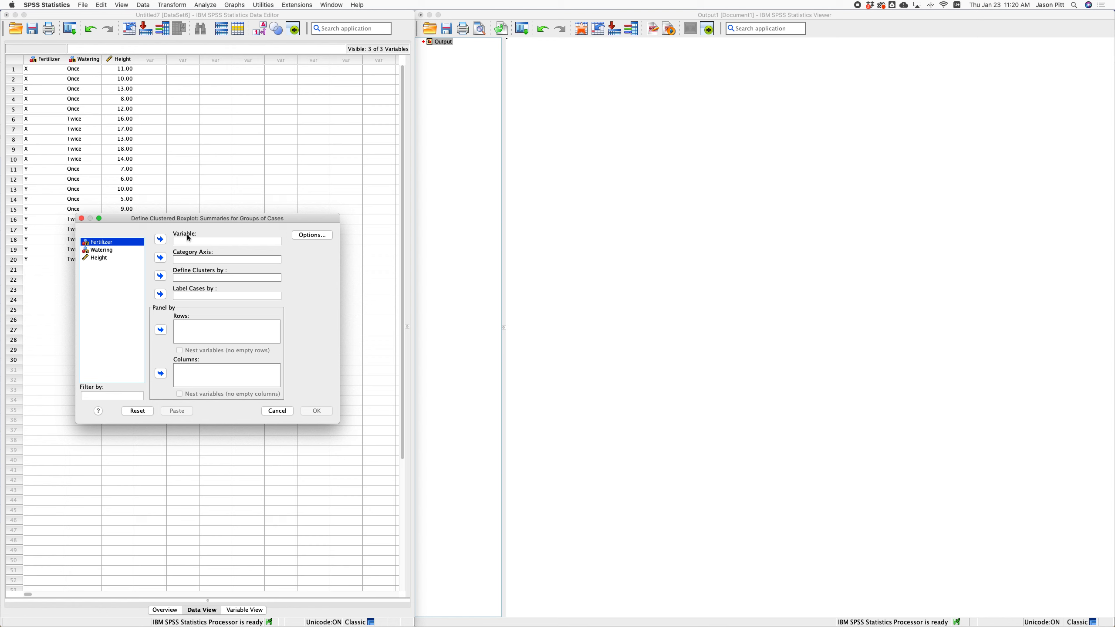
Plot Height by Fertilizer clustered by Watering and review the resulting boxplot.
left_click(99, 258)
left_click(160, 240)
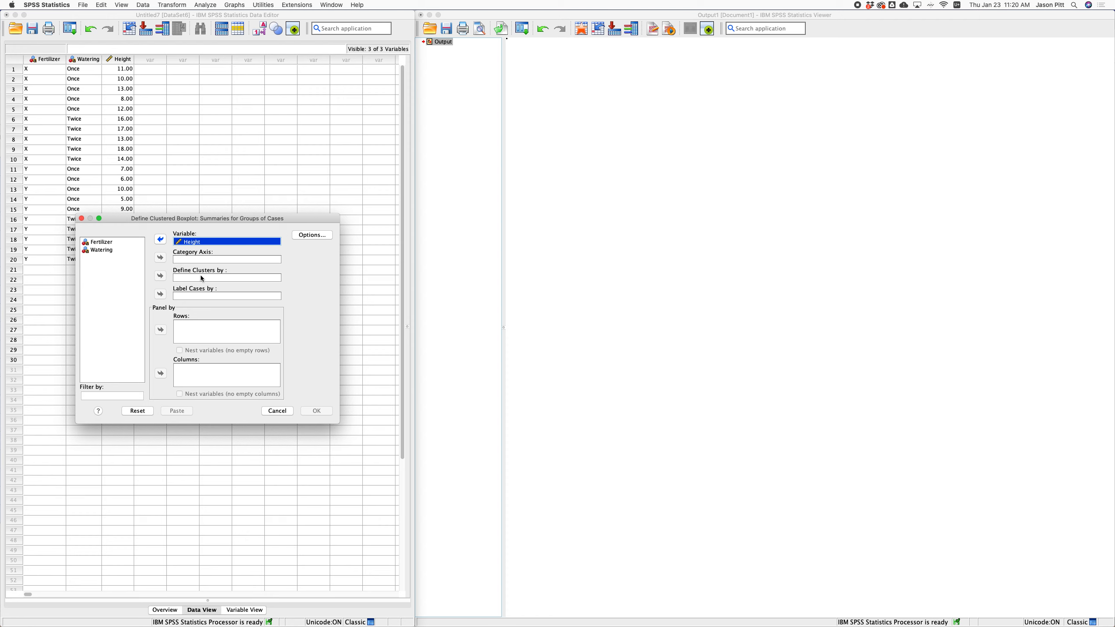
left_click(108, 243)
left_click(99, 242)
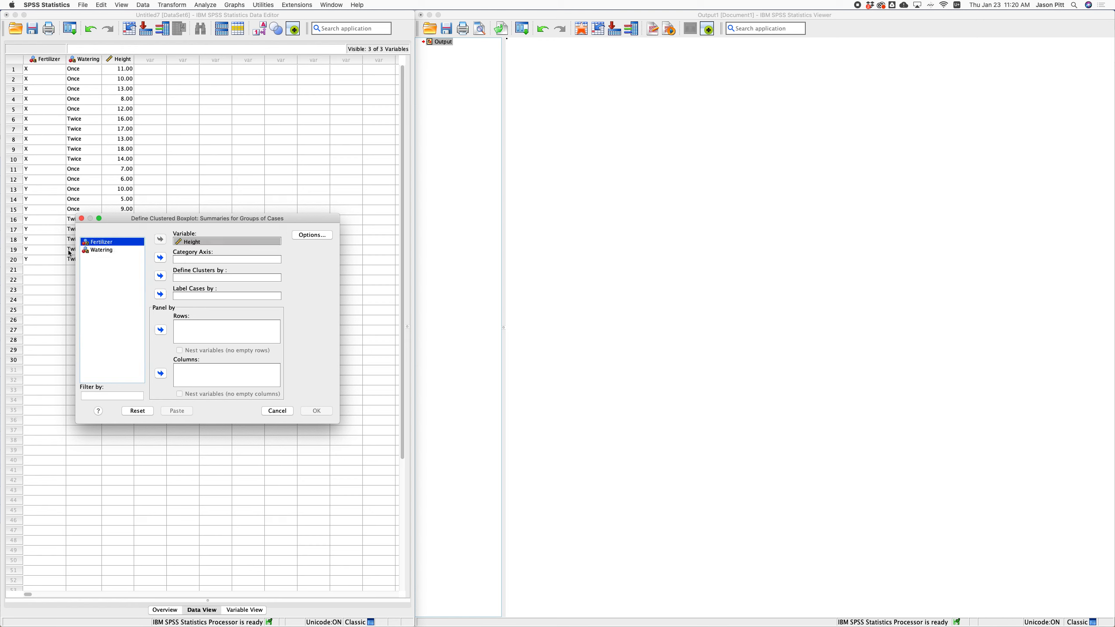
left_click(160, 258)
left_click(113, 243)
left_click(160, 276)
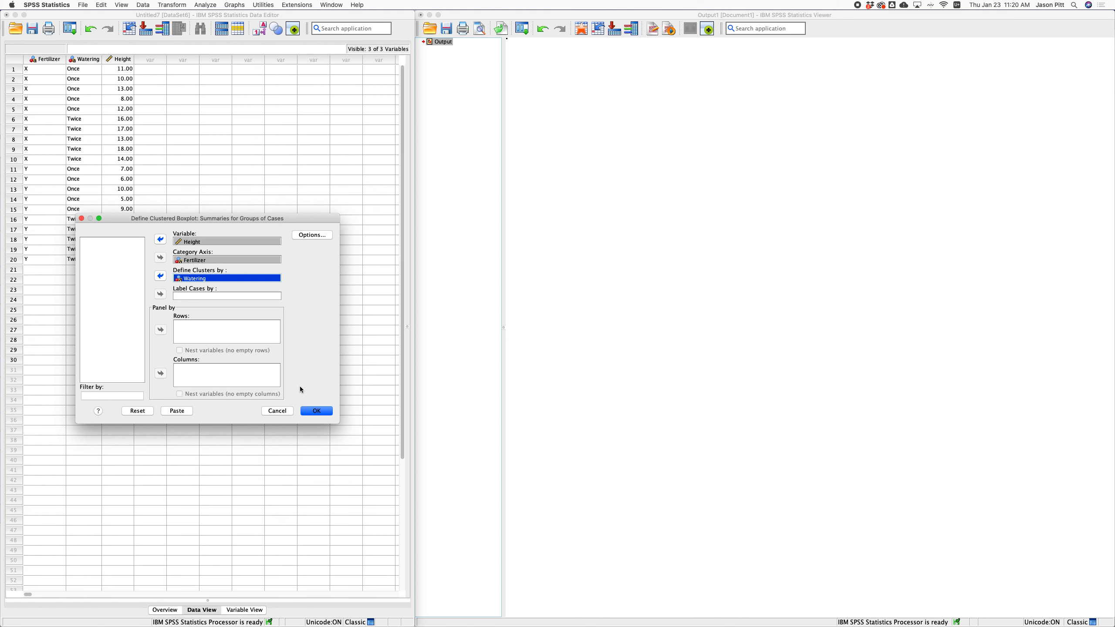
left_click(317, 411)
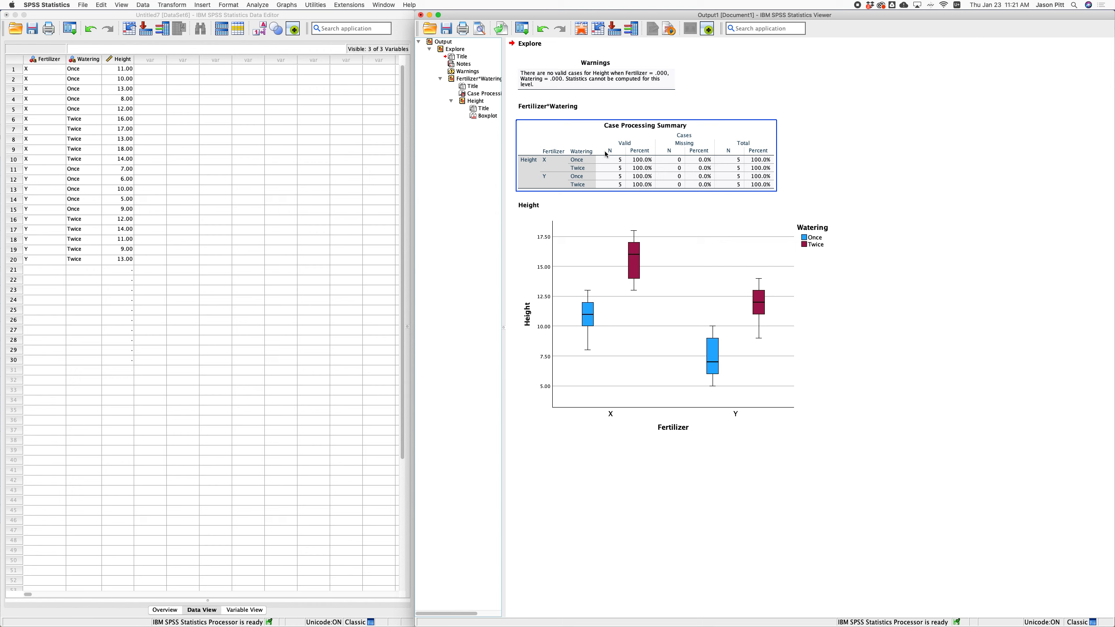
left_click(684, 329)
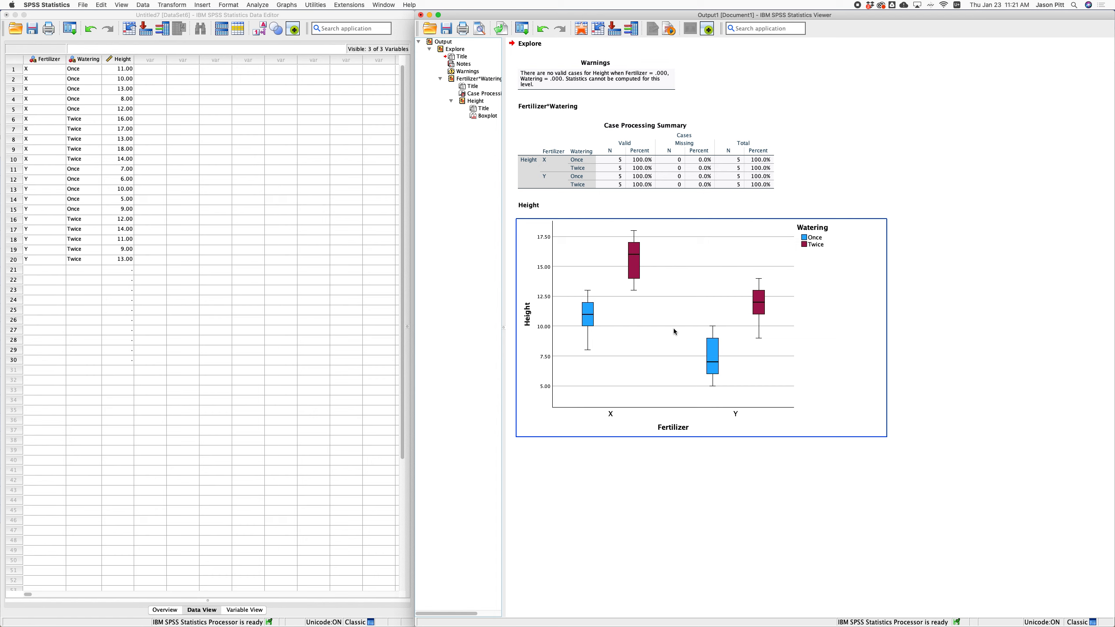
left_click(200, 17)
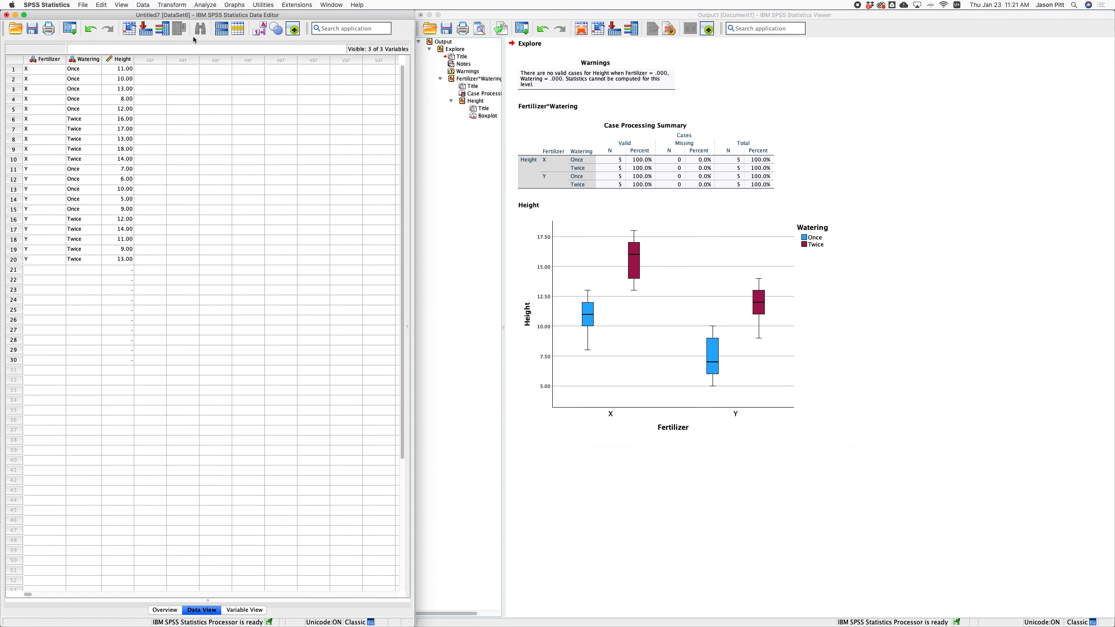
In Univariate, make Height the dependent variable with Fertilizer and Watering as fixed factors.
left_click(208, 7)
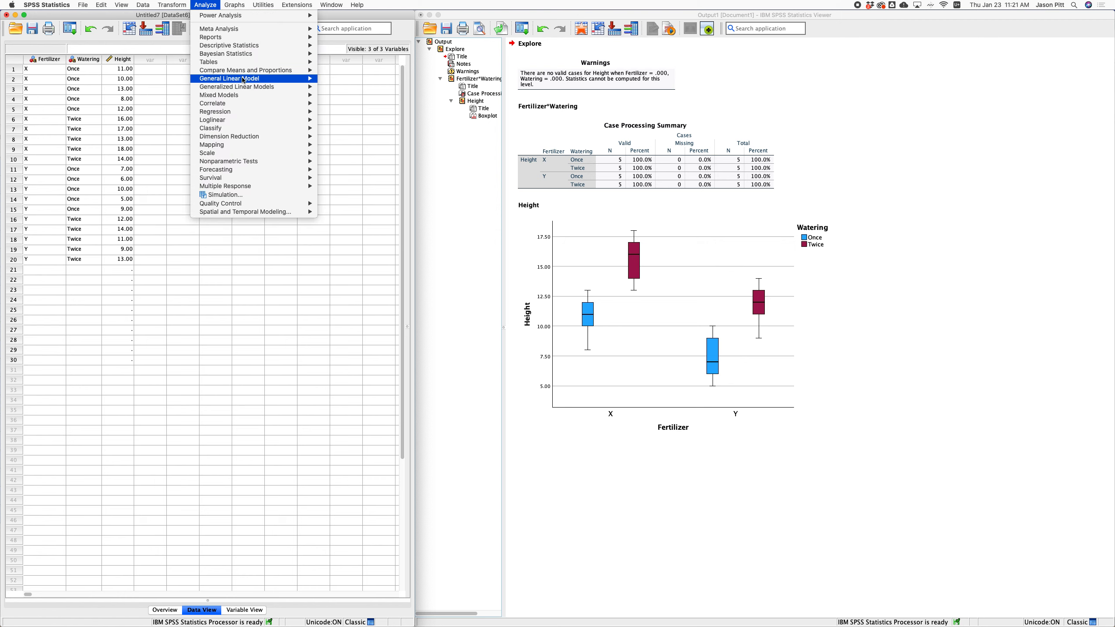
mouse_move(244, 80)
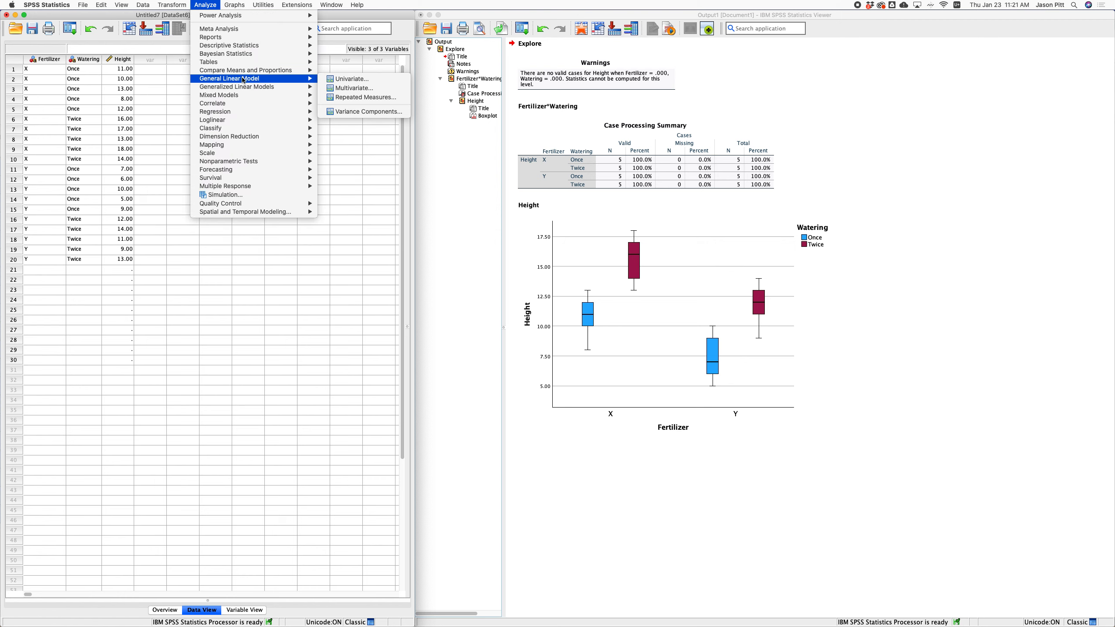
left_click(330, 79)
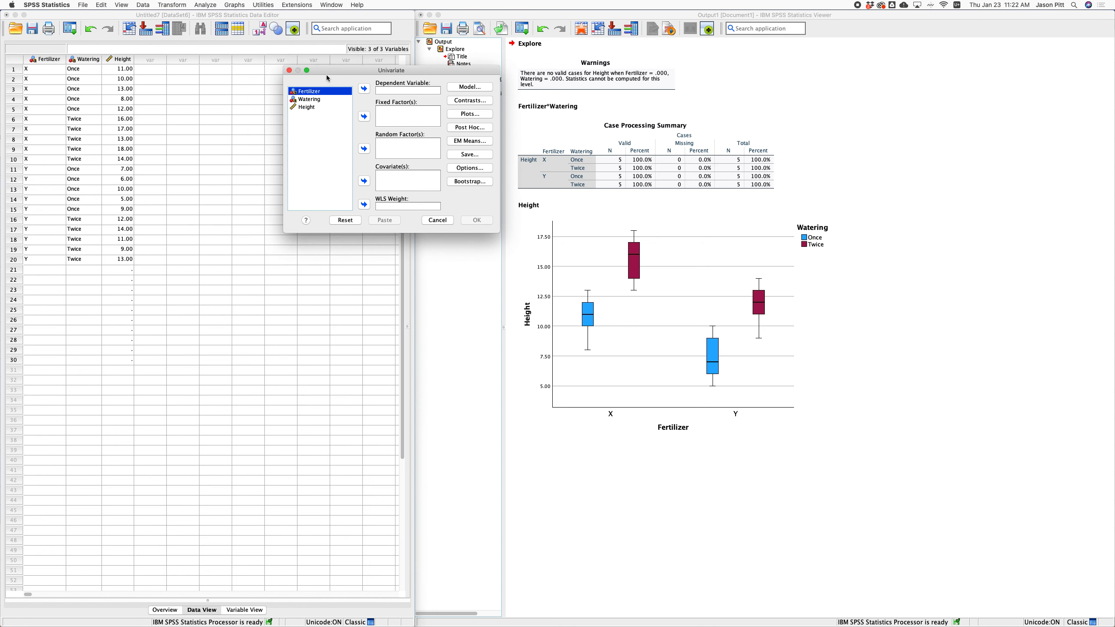
left_click(301, 107)
left_click(365, 89)
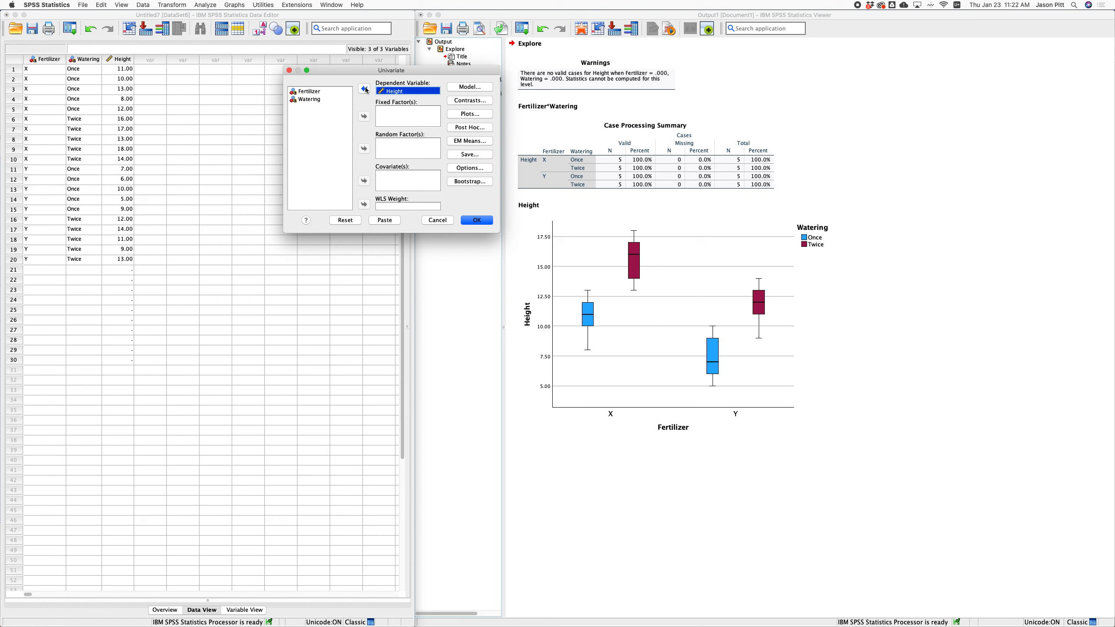
left_click(312, 92)
left_click(316, 99, "shift")
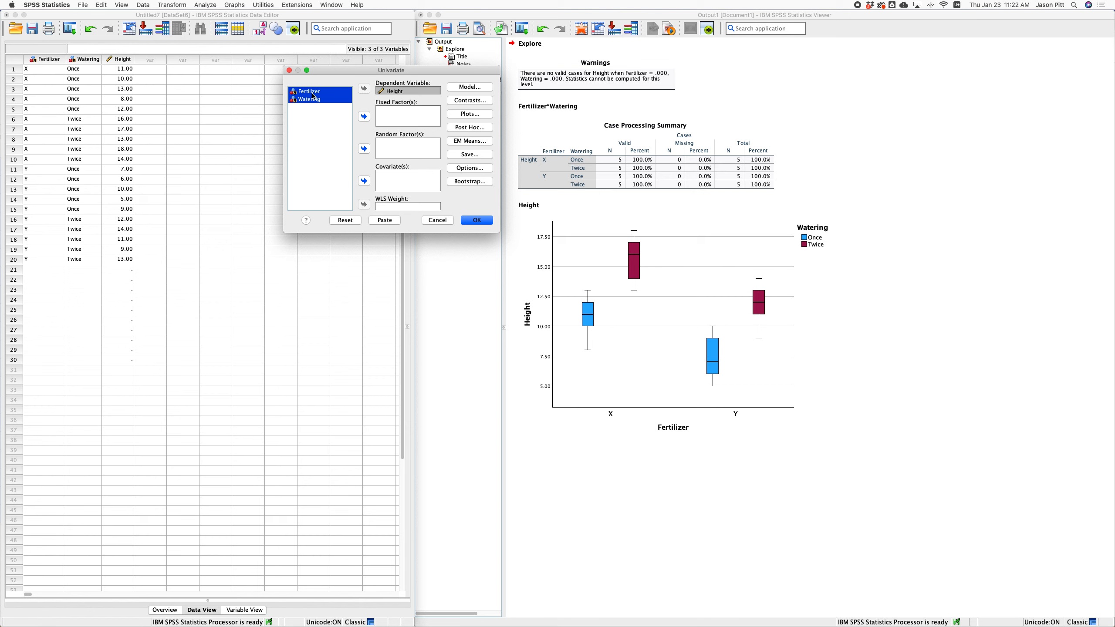
left_click(364, 116)
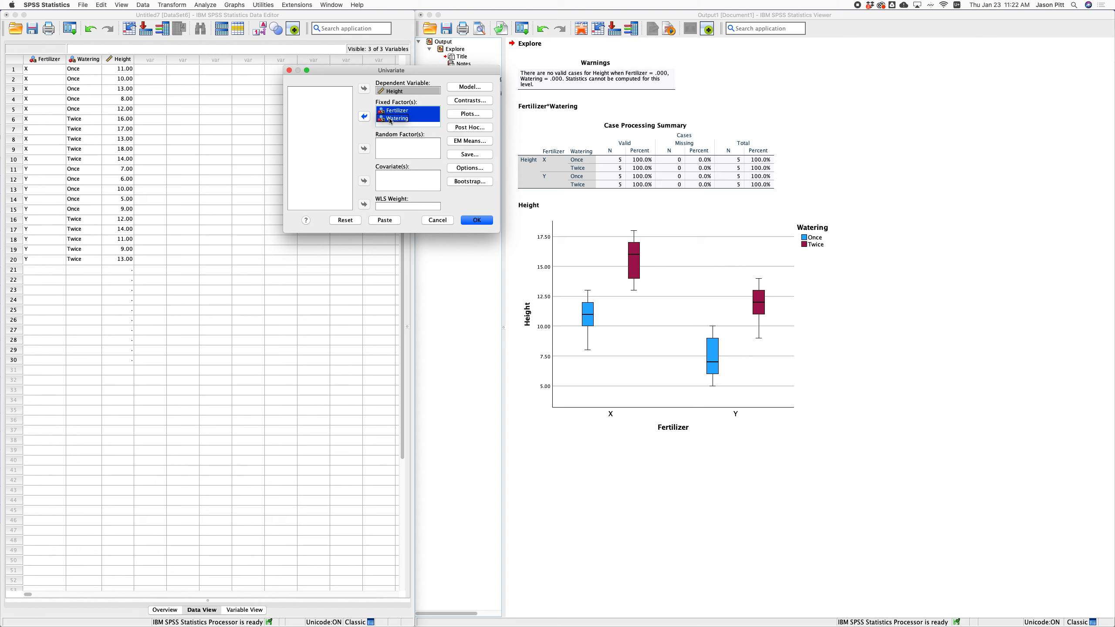
left_click(462, 115)
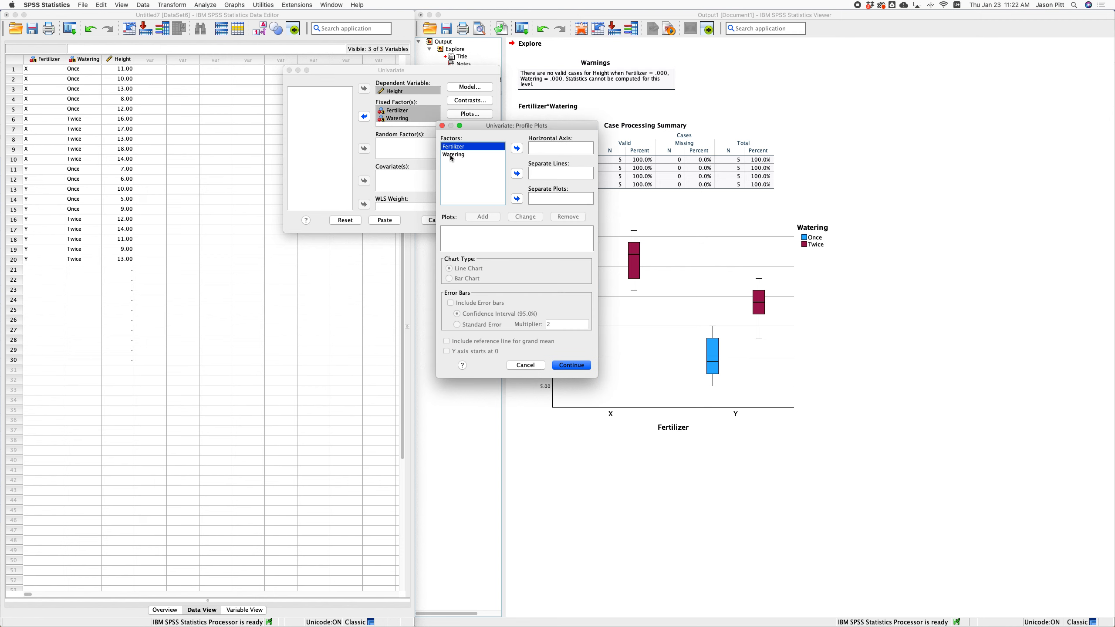
Add a Fertilizer*Watering profile plot with Watering as separate lines and error bars.
left_click(517, 150)
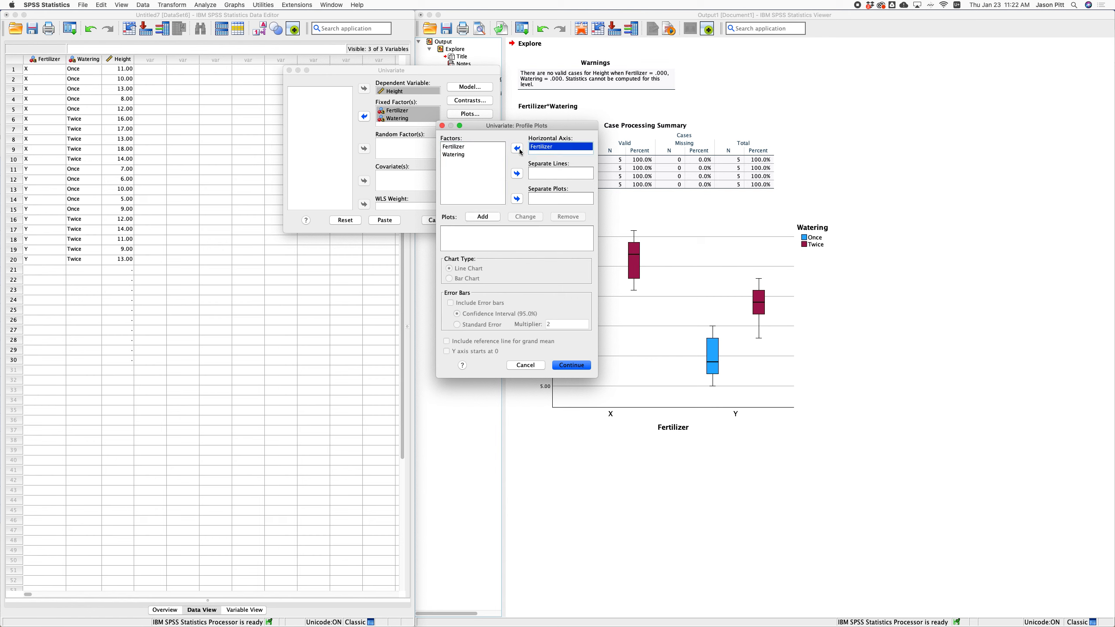
left_click(472, 155)
left_click(517, 174)
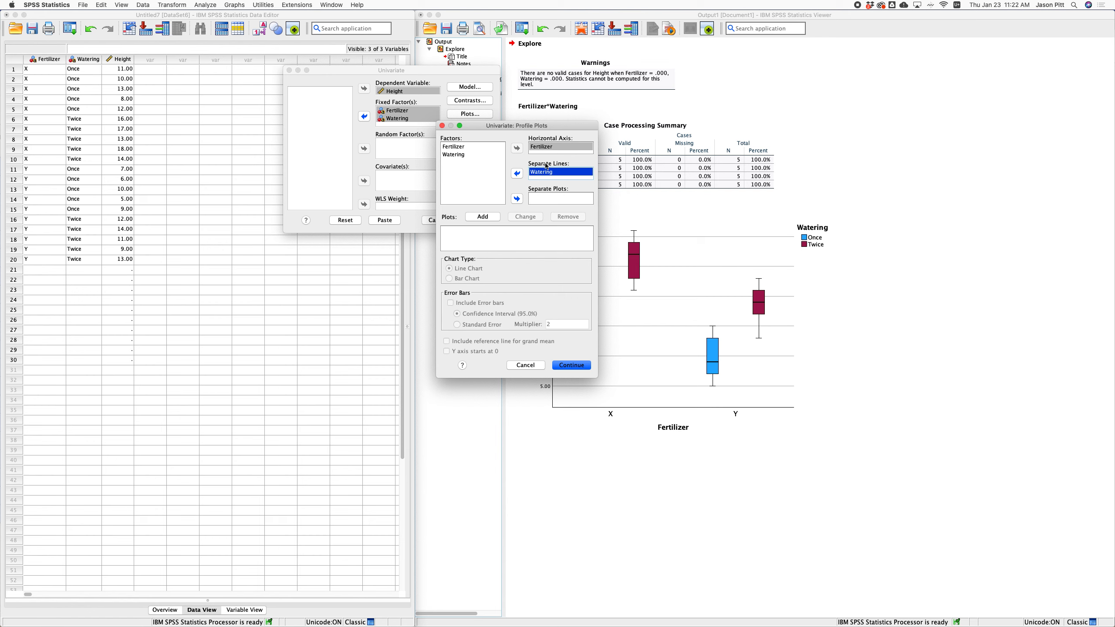
left_click(488, 218)
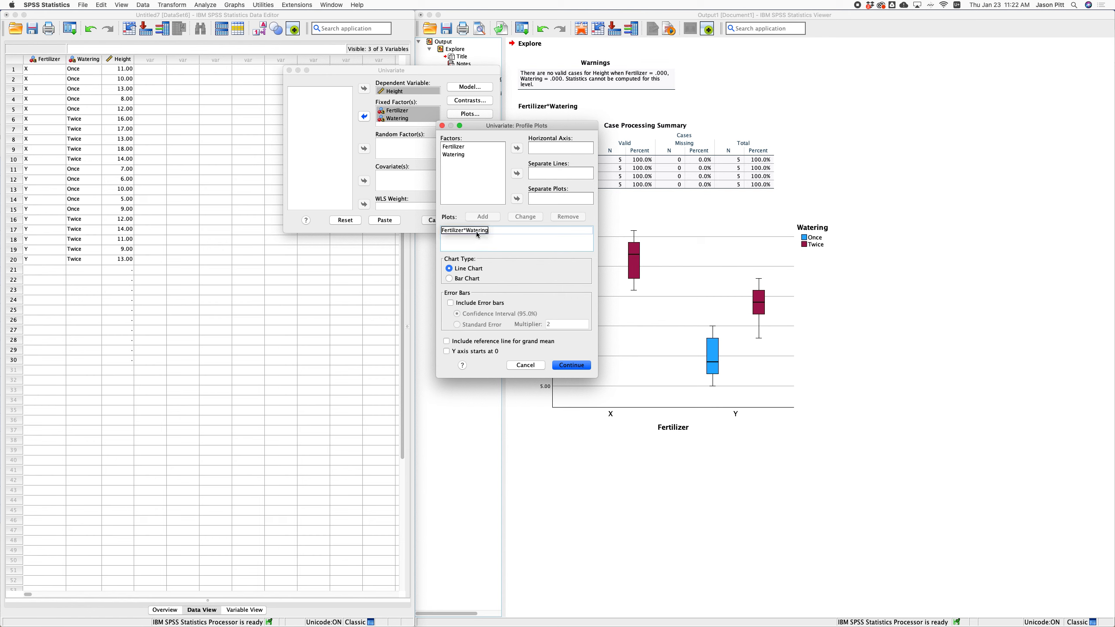
left_click(482, 236)
left_click(450, 303)
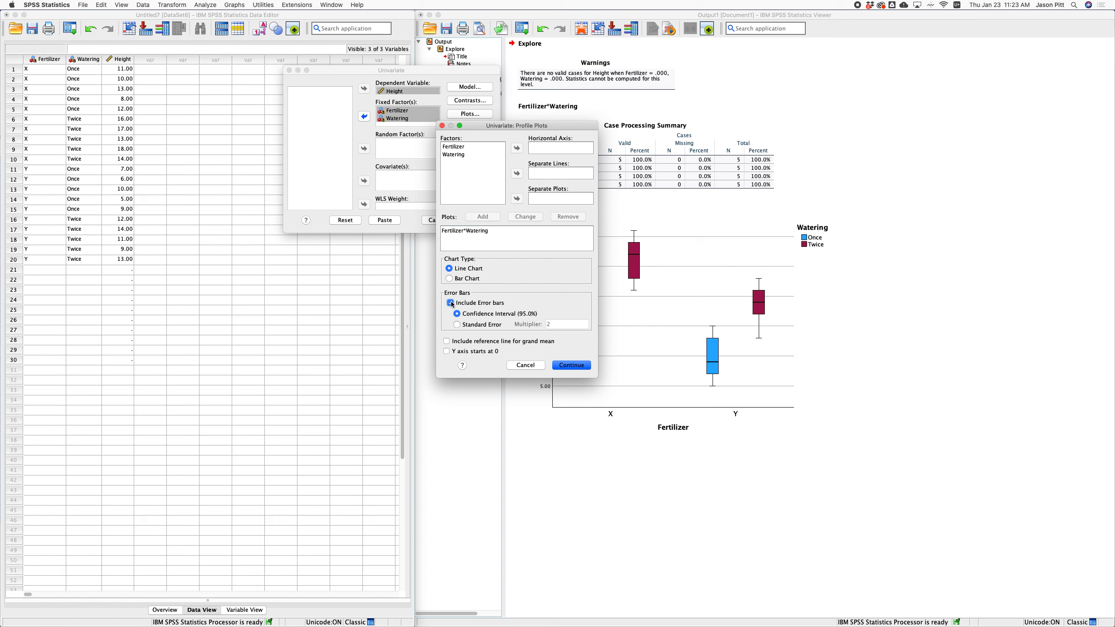
left_click(571, 366)
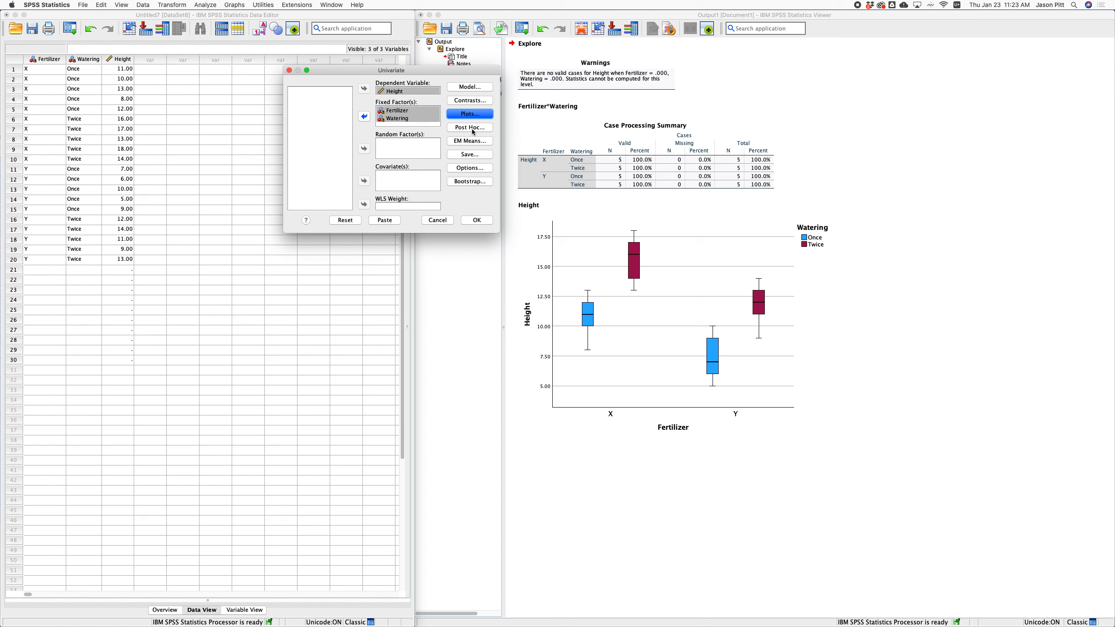
left_click(464, 146)
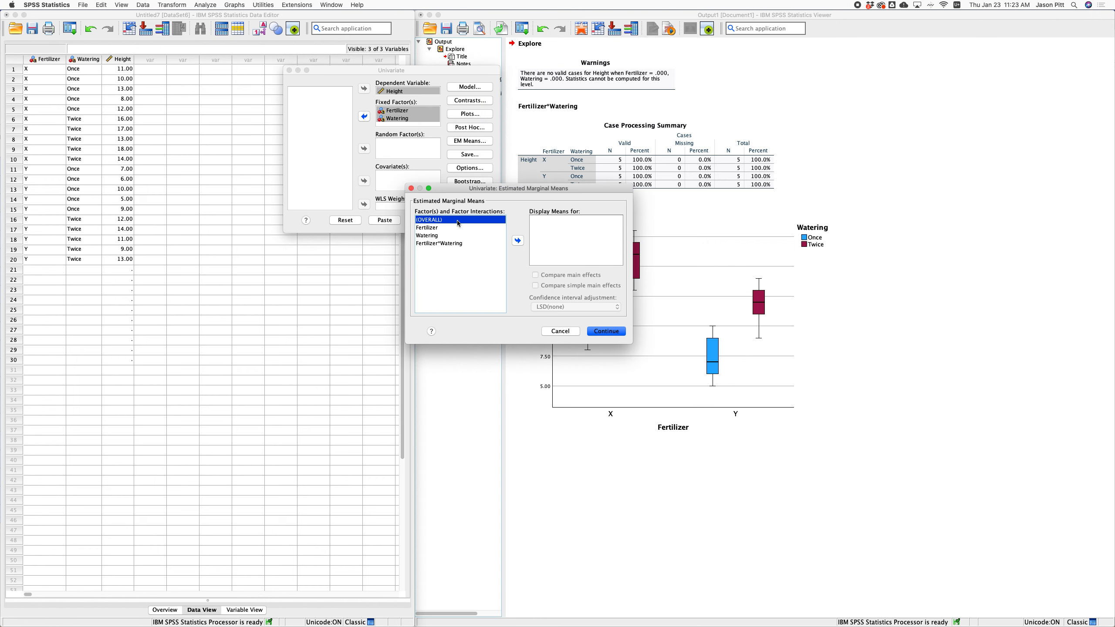
Display means for Fertilizer, Watering and Fertilizer*Watering, comparing main effects with Bonferroni.
key("super+a")
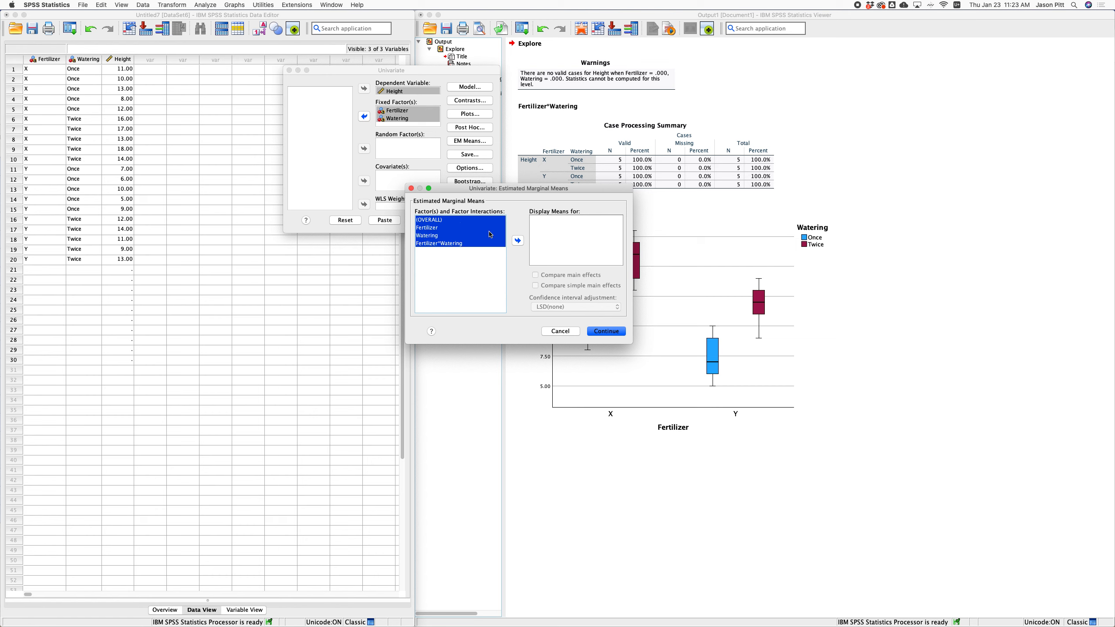
left_click(519, 244)
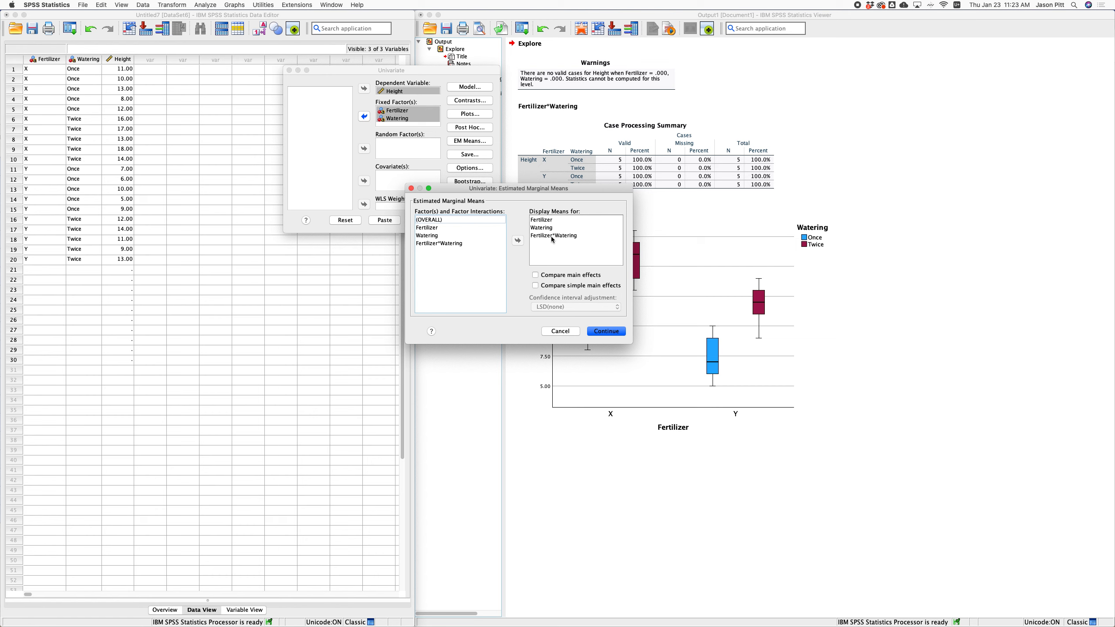
left_click(535, 276)
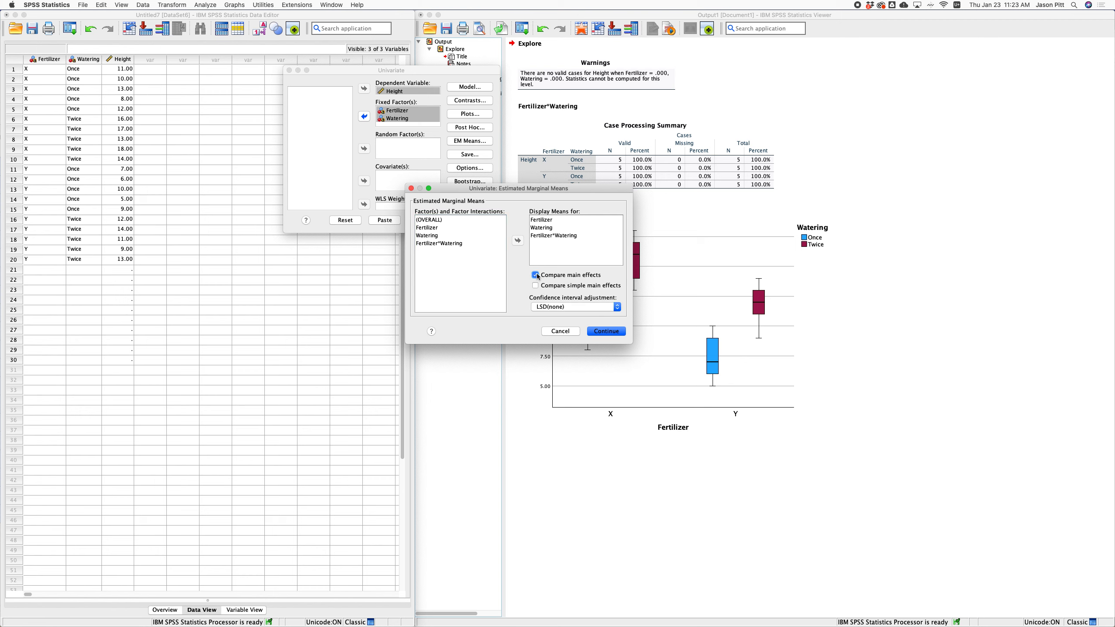
left_click(608, 307)
left_click(572, 318)
left_click(607, 331)
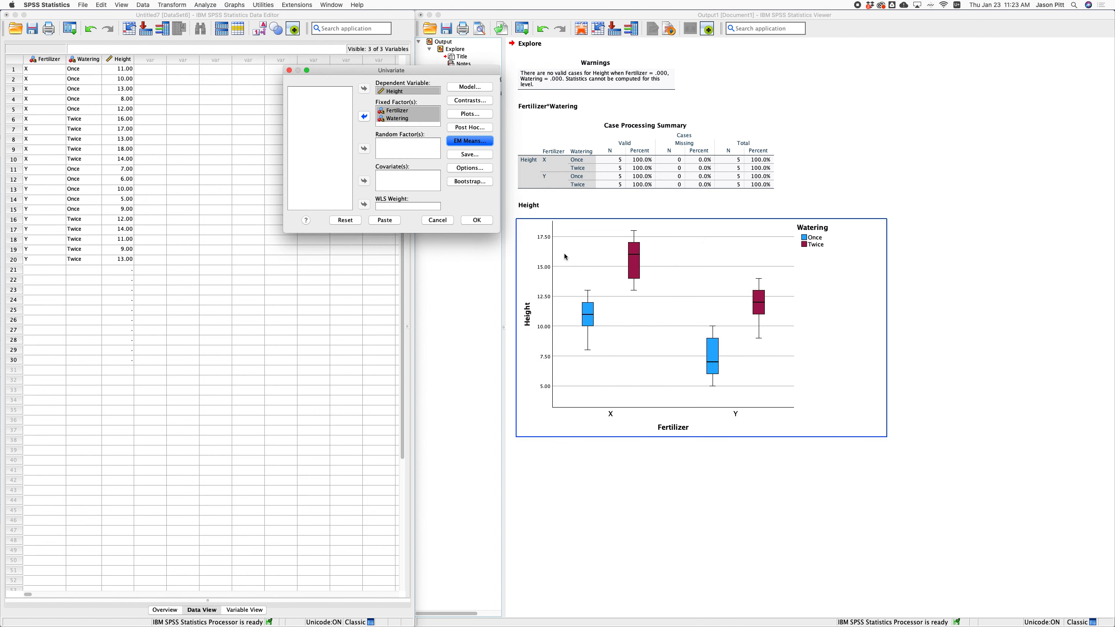
Save unstandardized residuals from the Univariate model.
left_click(460, 156)
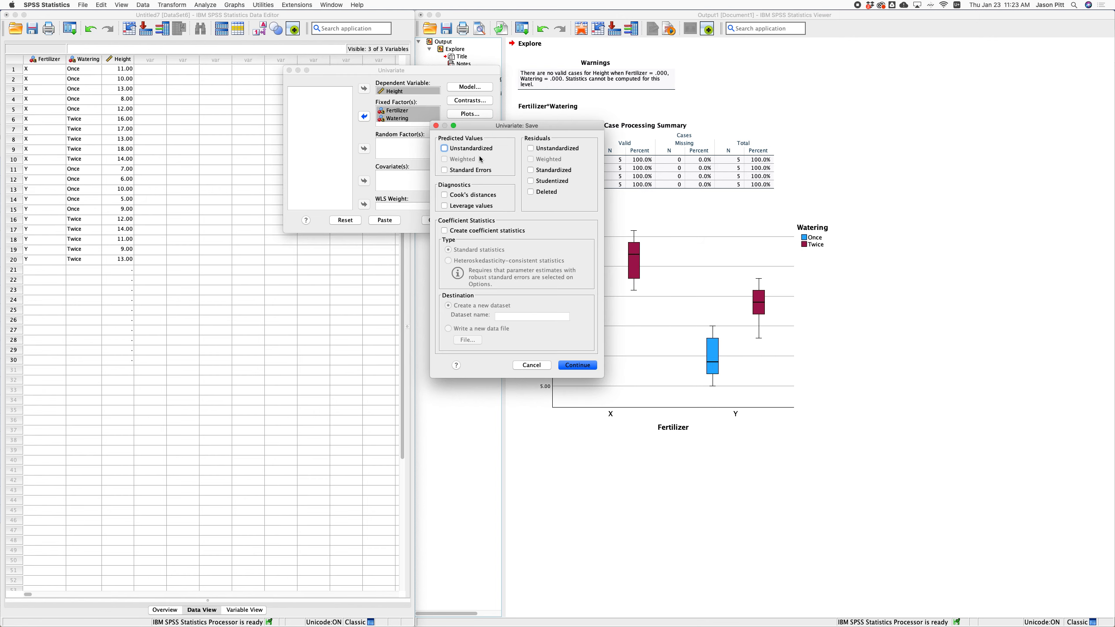
left_click(531, 149)
left_click(587, 371)
Request descriptive statistics, effect size estimates and homogeneity tests, then run the ANOVA.
left_click(481, 169)
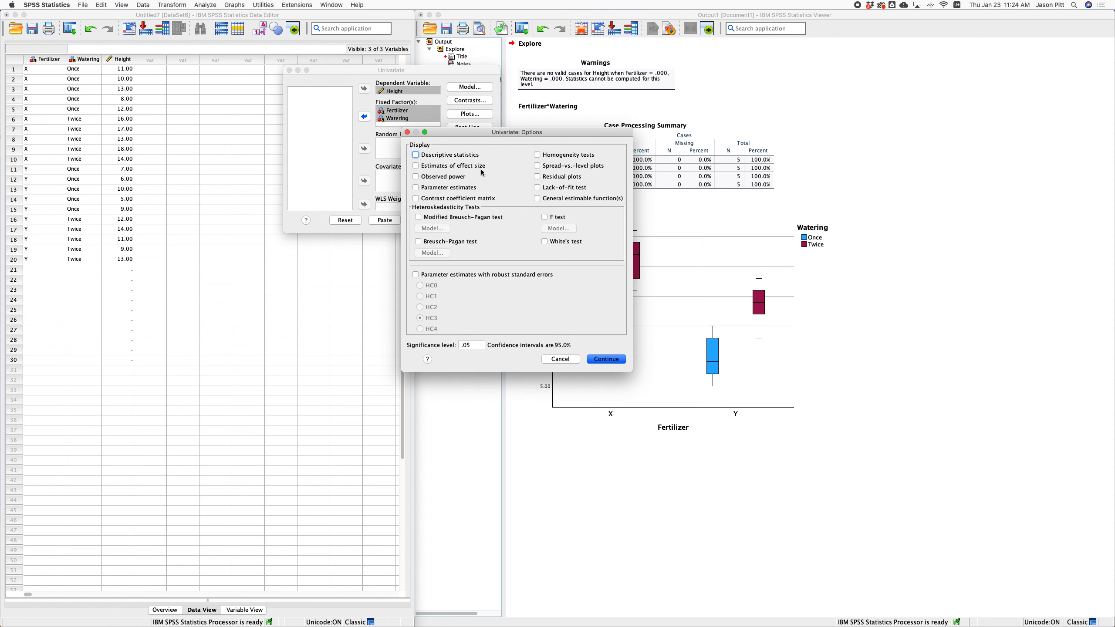
left_click(415, 155)
left_click(416, 167)
left_click(538, 156)
left_click(608, 360)
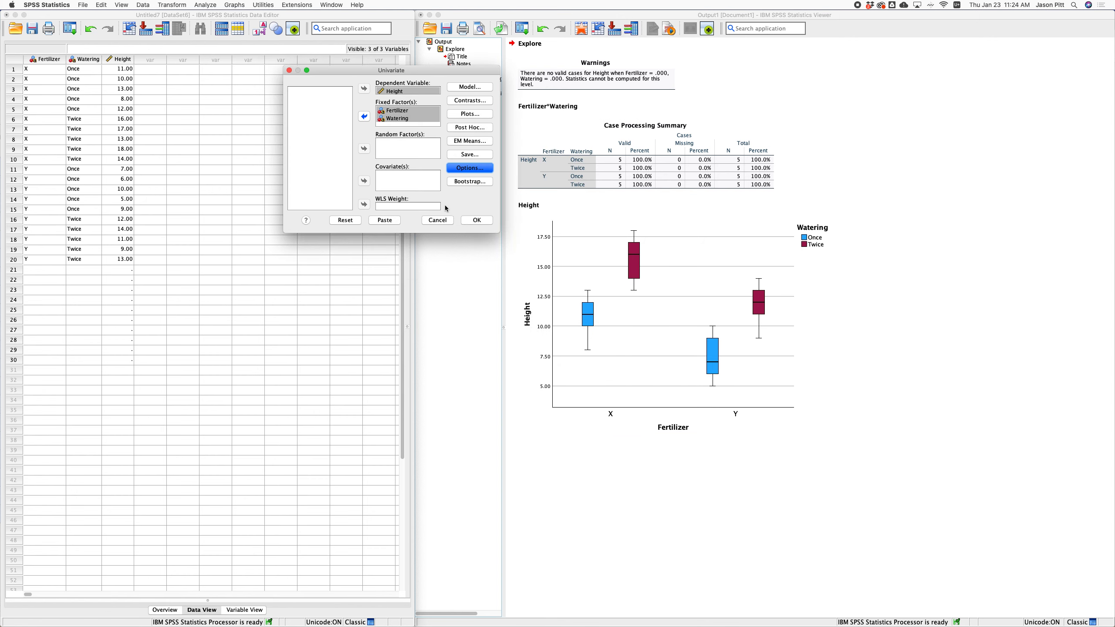
left_click(478, 222)
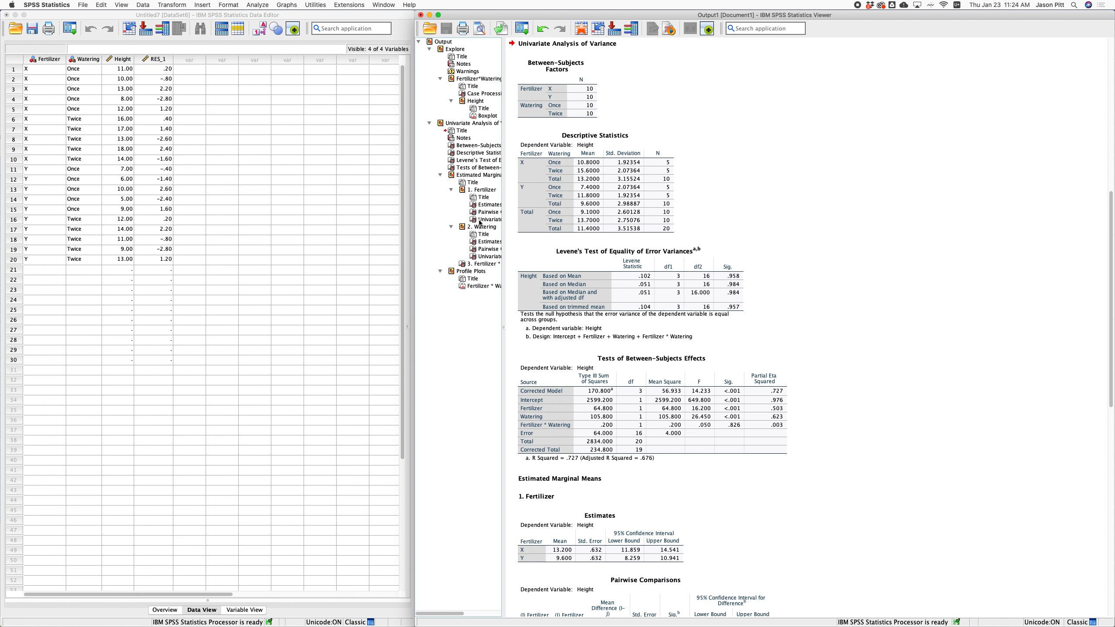
Review the descriptives, between-subjects effects and Fertilizer pairwise comparisons in the output.
left_click(603, 220)
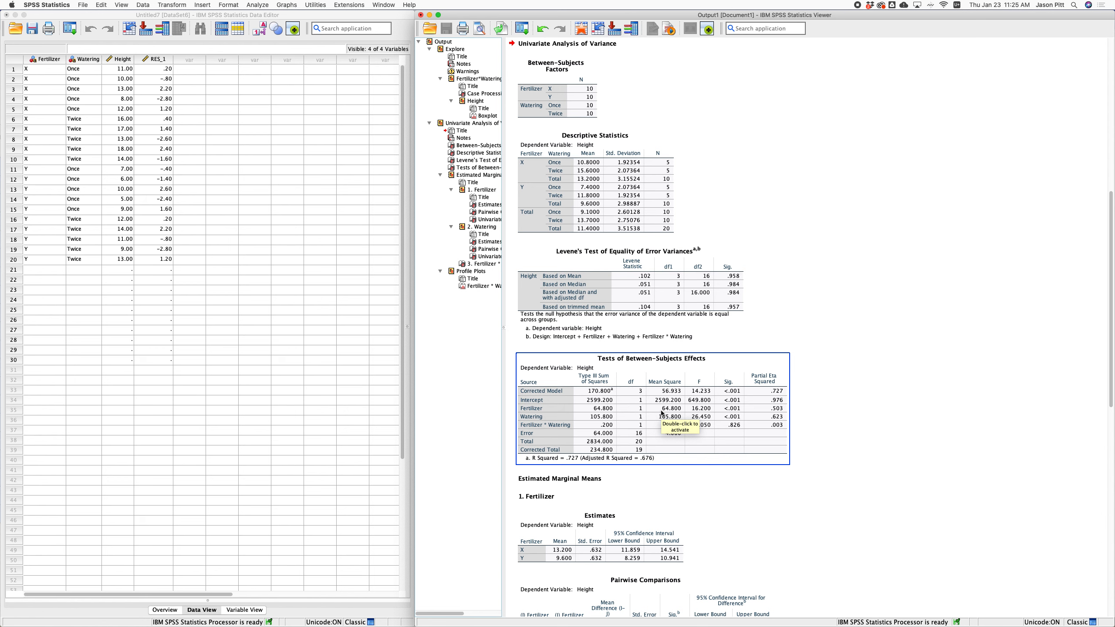
scroll(662, 413, "down", 3)
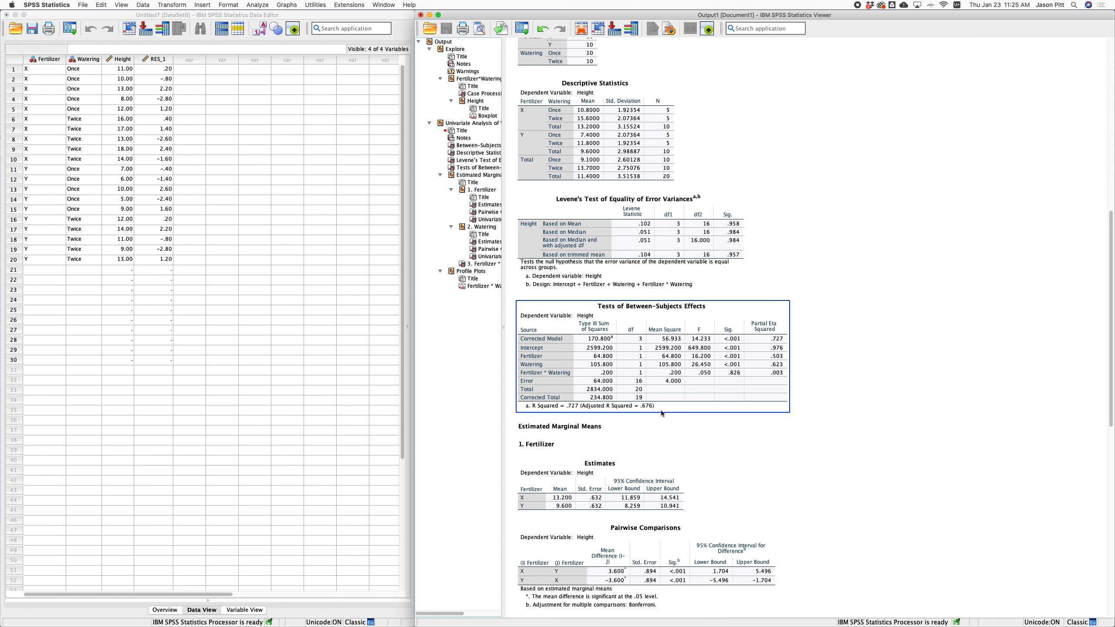
scroll(662, 413, "down", 1)
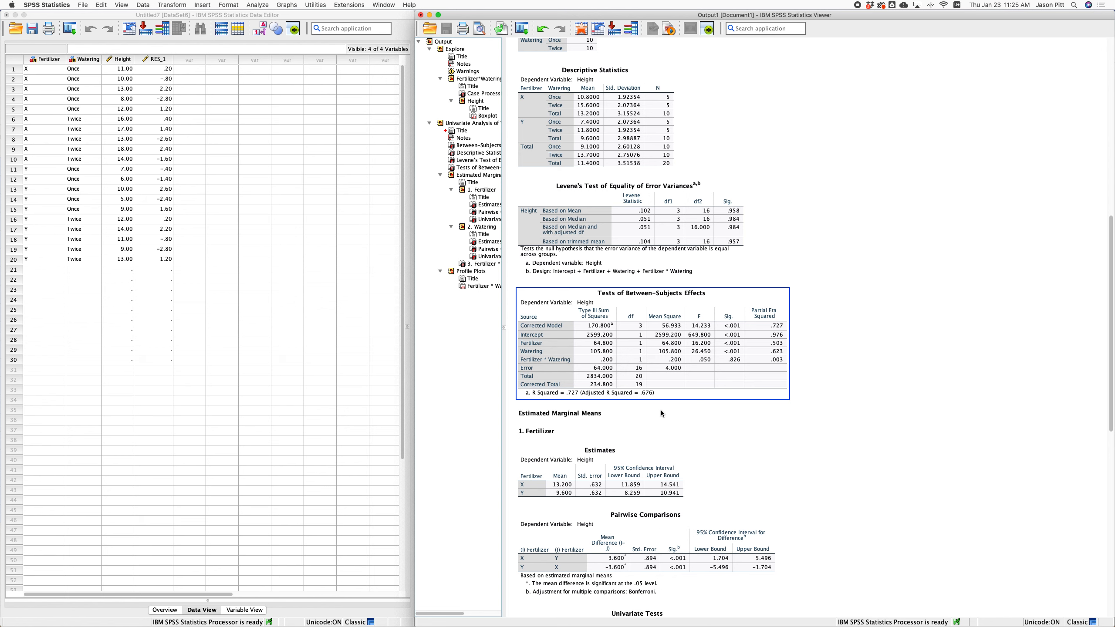
scroll(341, 157, "right", 2)
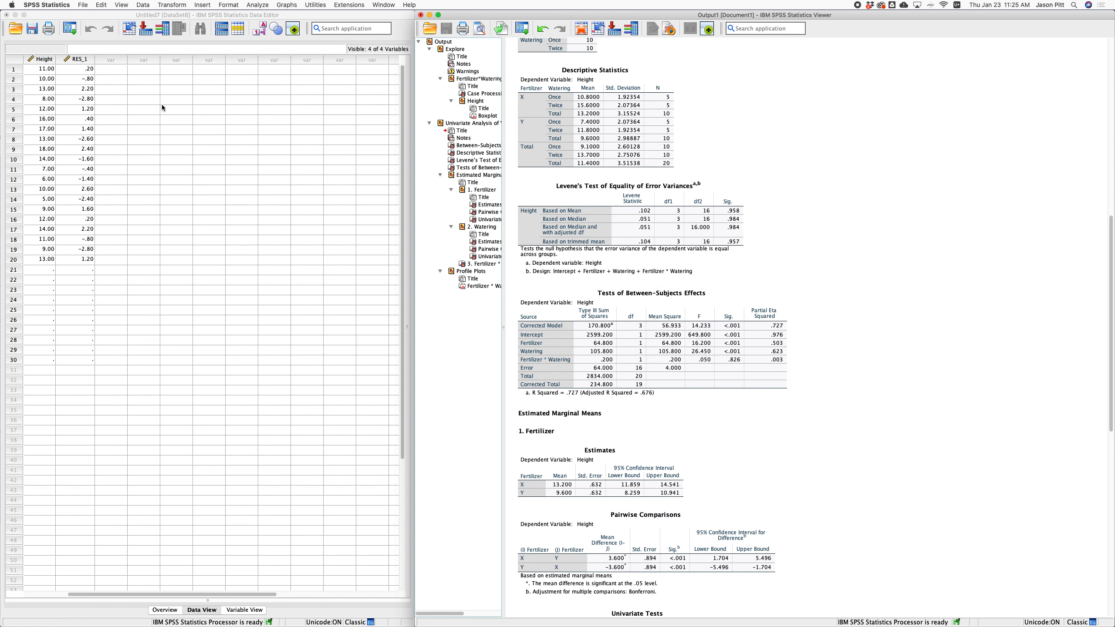
scroll(161, 106, "left", 2)
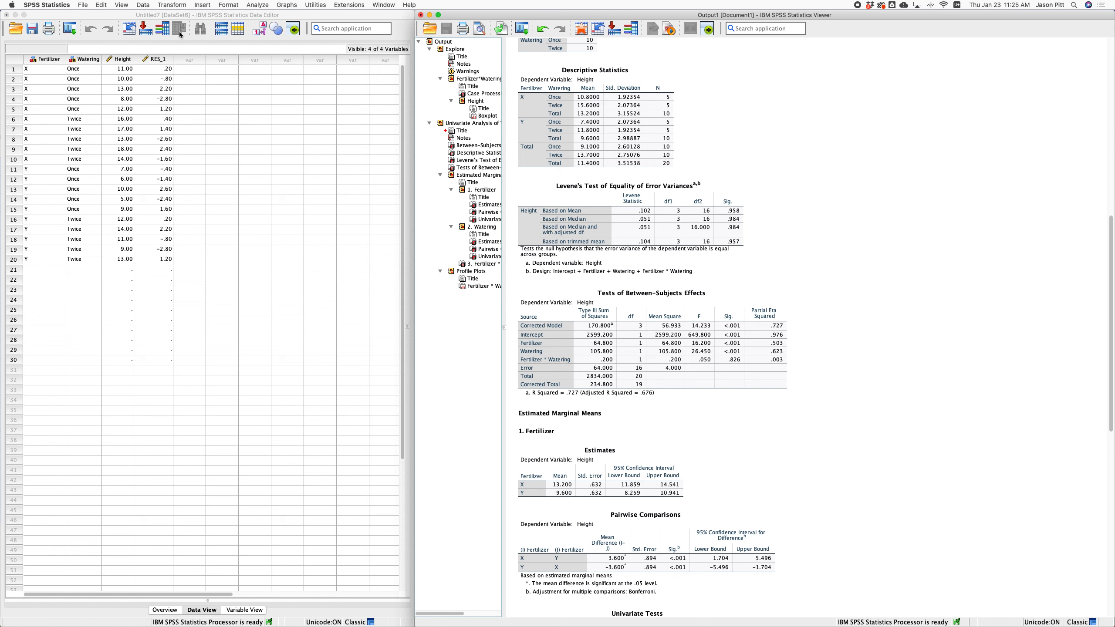
left_click(197, 18)
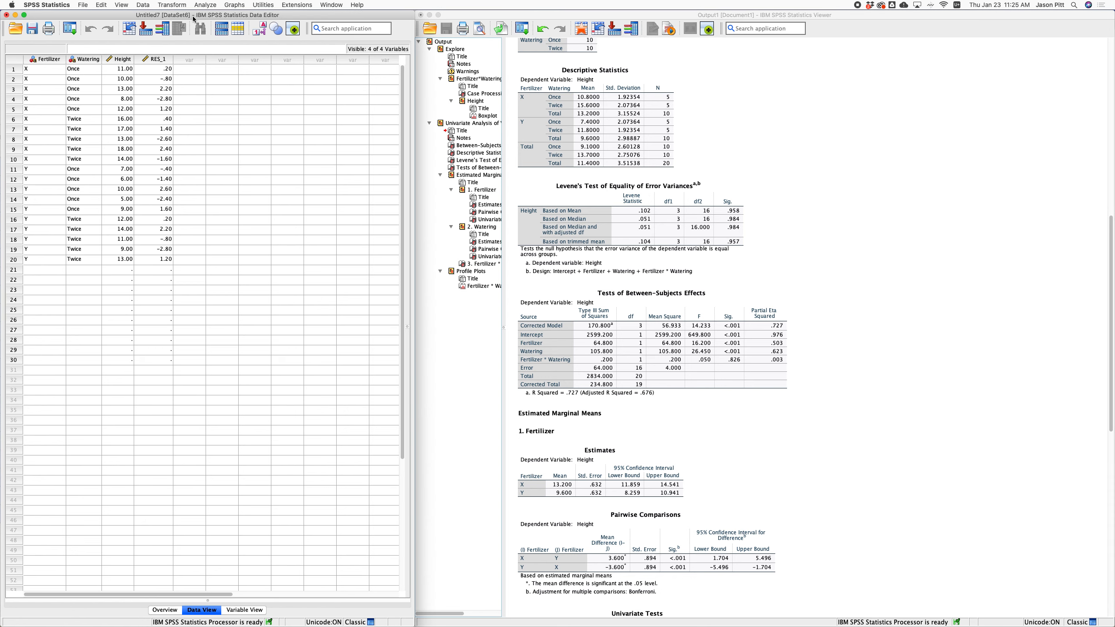
Set up Explore with the Height residuals as dependent and Fertilizer and Watering as factors.
left_click(207, 5)
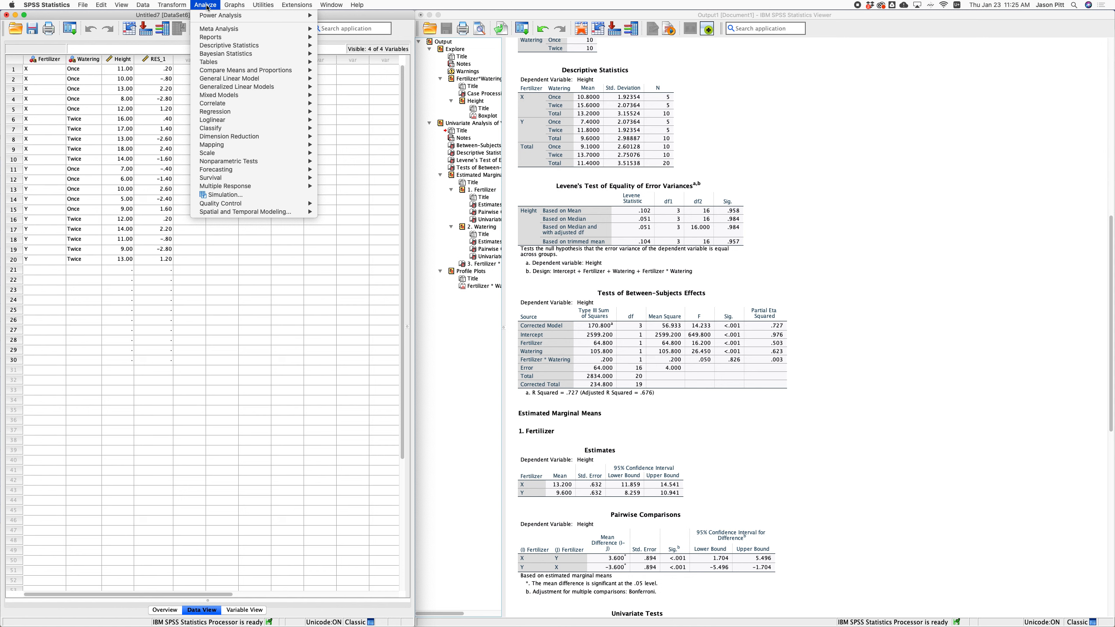
mouse_move(246, 45)
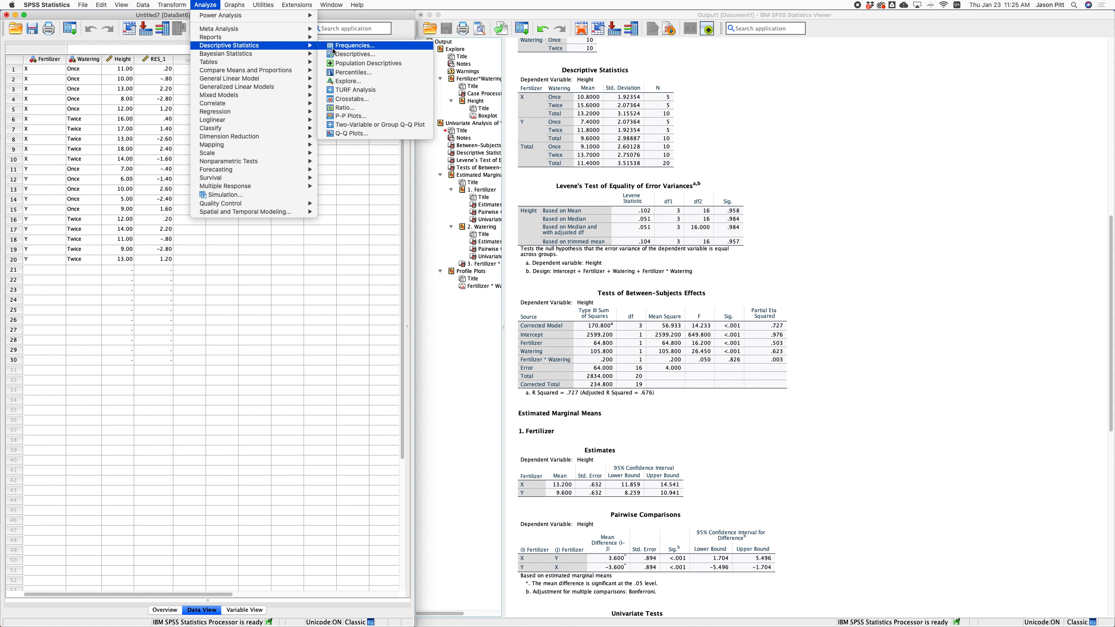
left_click(363, 81)
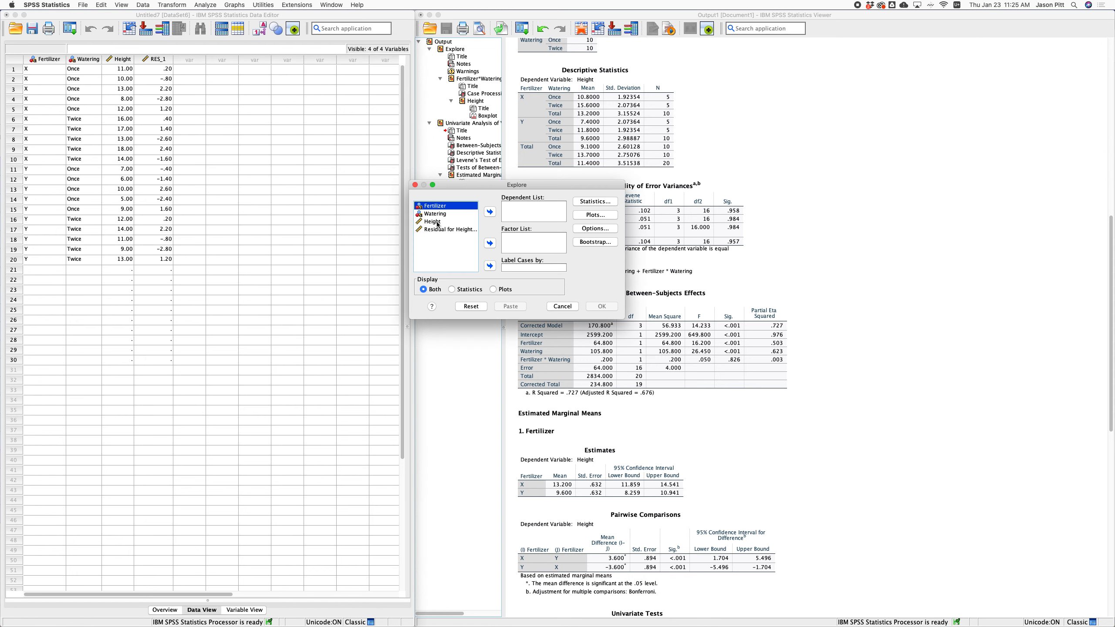
left_click(438, 224)
left_click(459, 227)
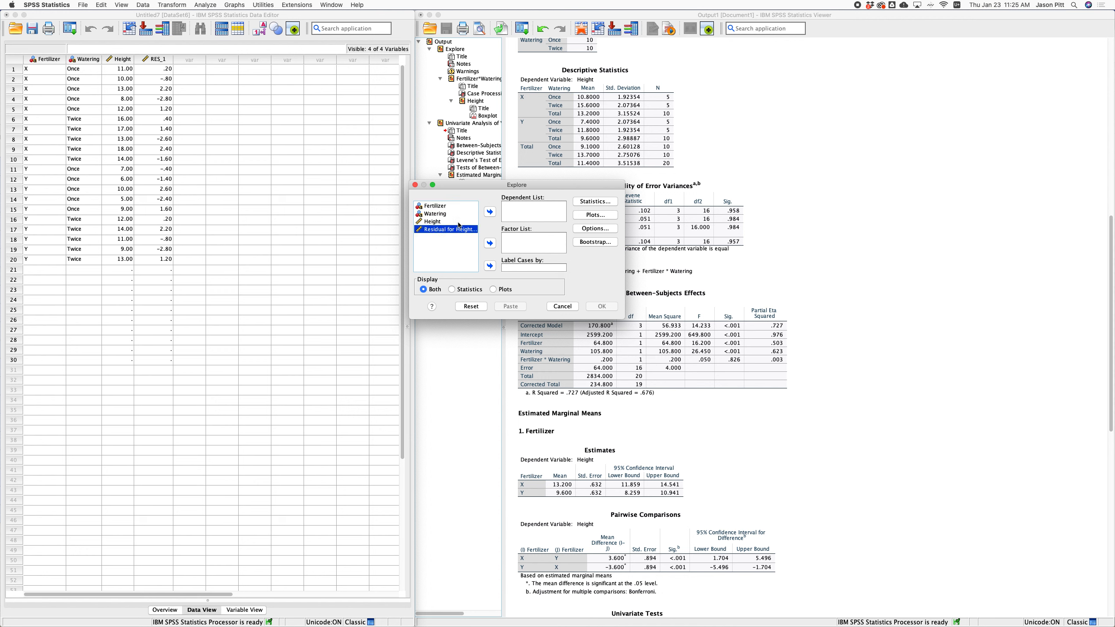
left_click(490, 211)
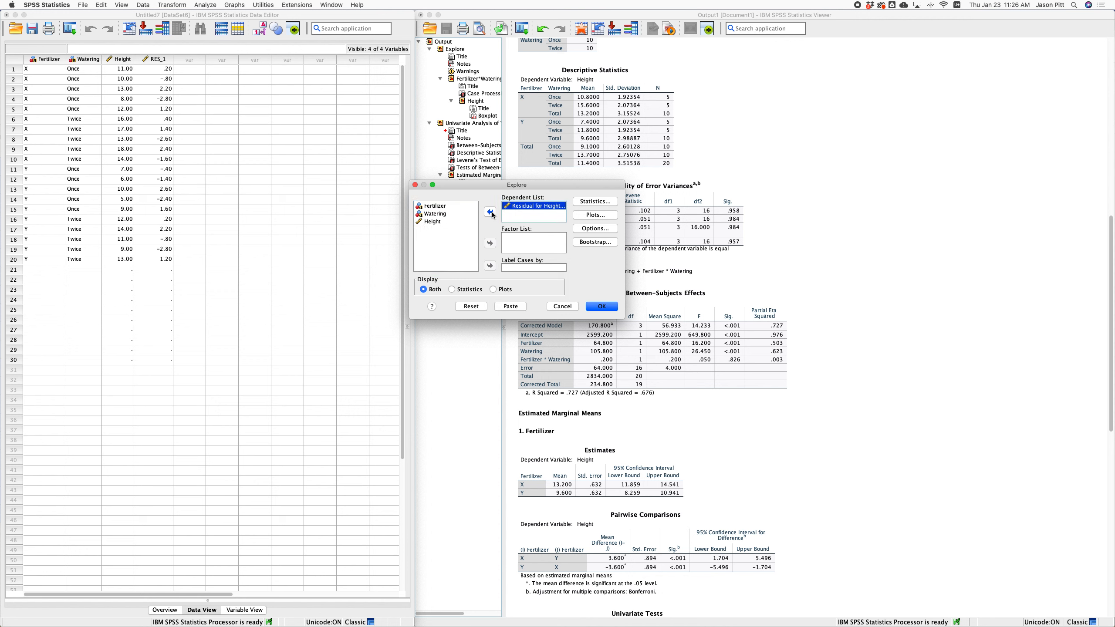
left_click(430, 205)
left_click(433, 213, "shift")
left_click(490, 243)
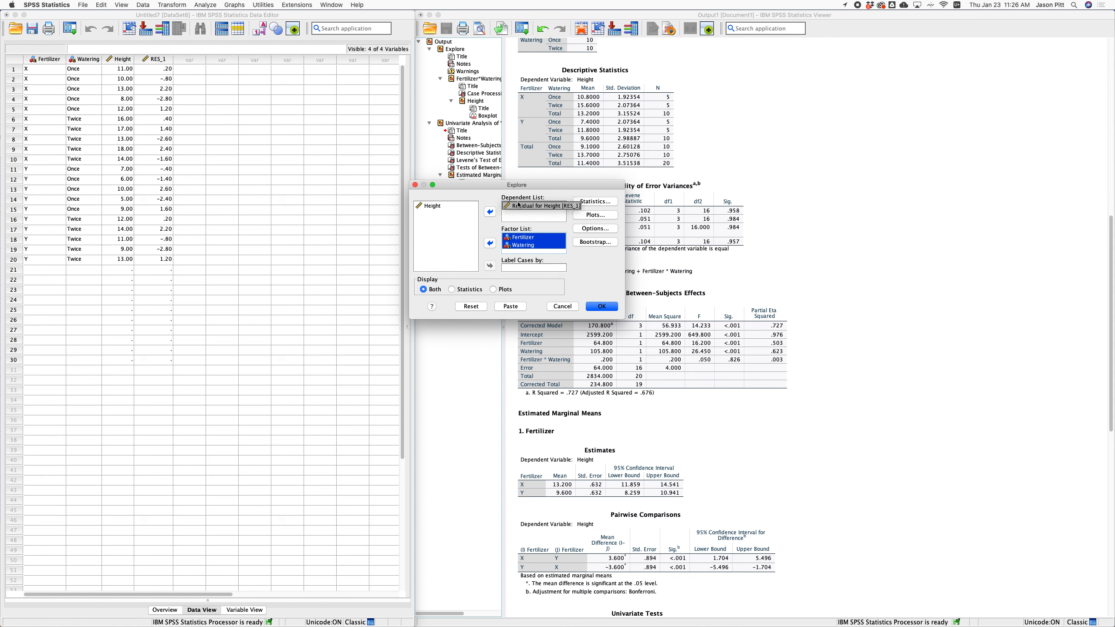
Swap stem-and-leaf for histograms and normality plots with tests, then run Explore.
left_click(596, 215)
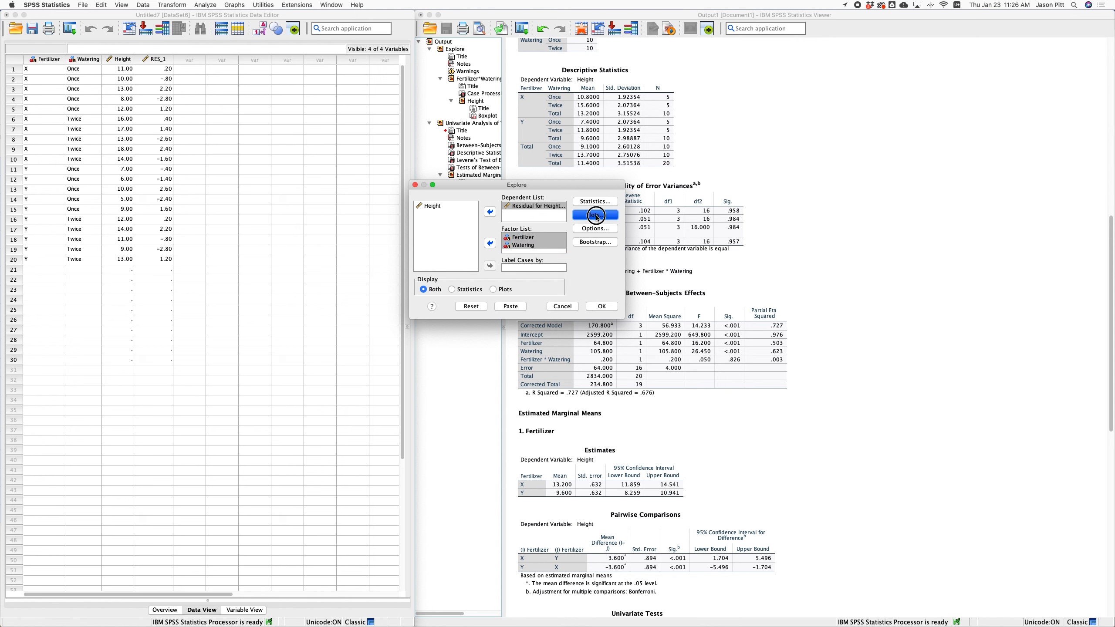
left_click(539, 202)
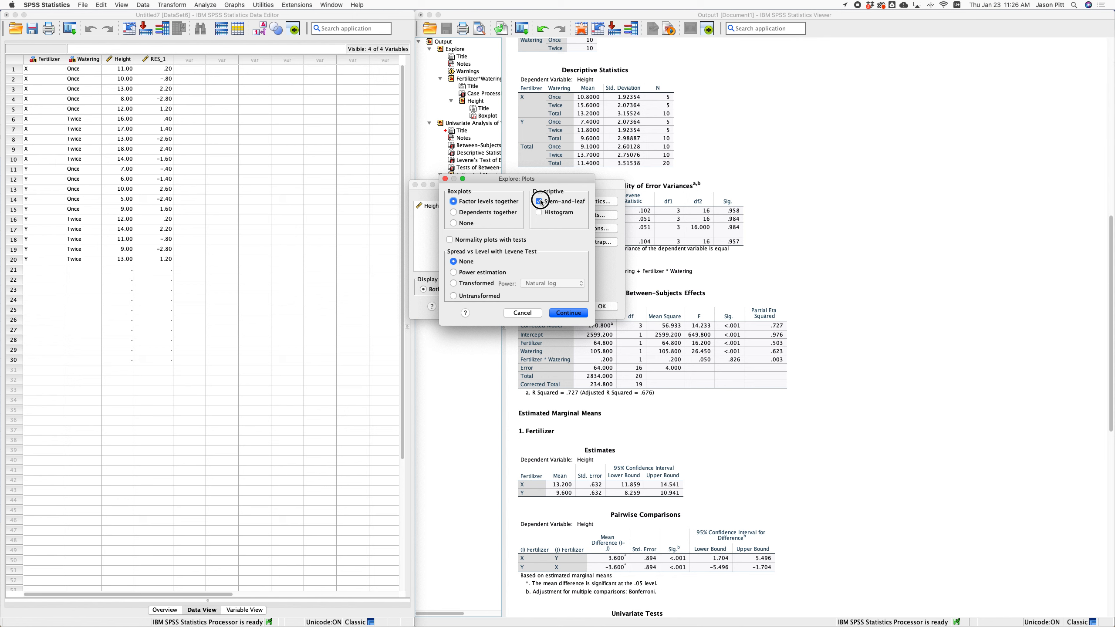
left_click(540, 213)
left_click(450, 241)
left_click(568, 313)
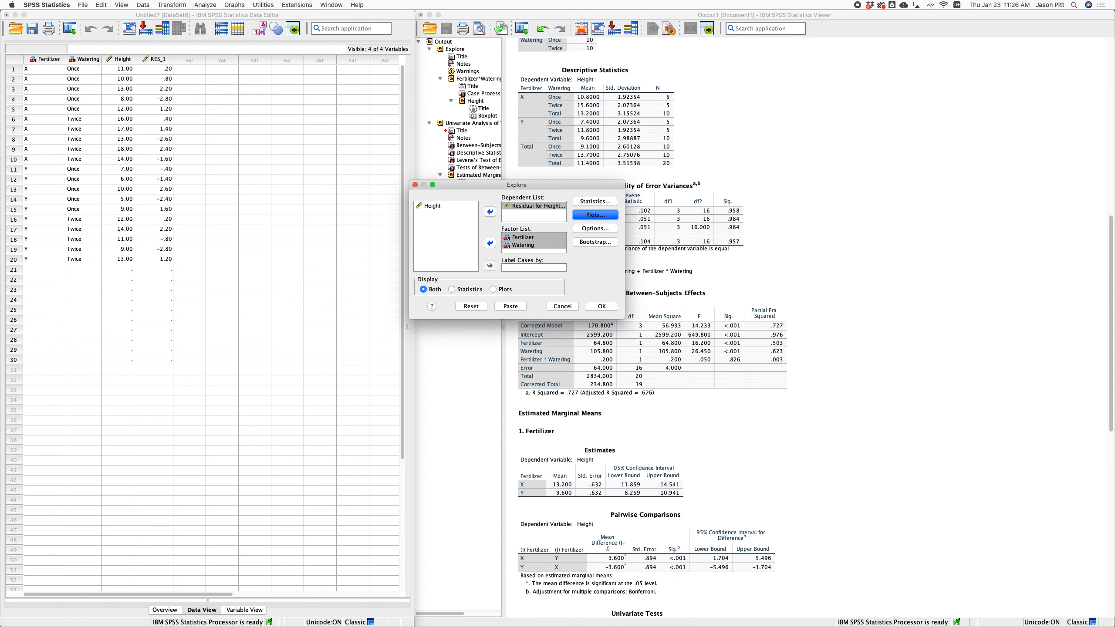
left_click(601, 306)
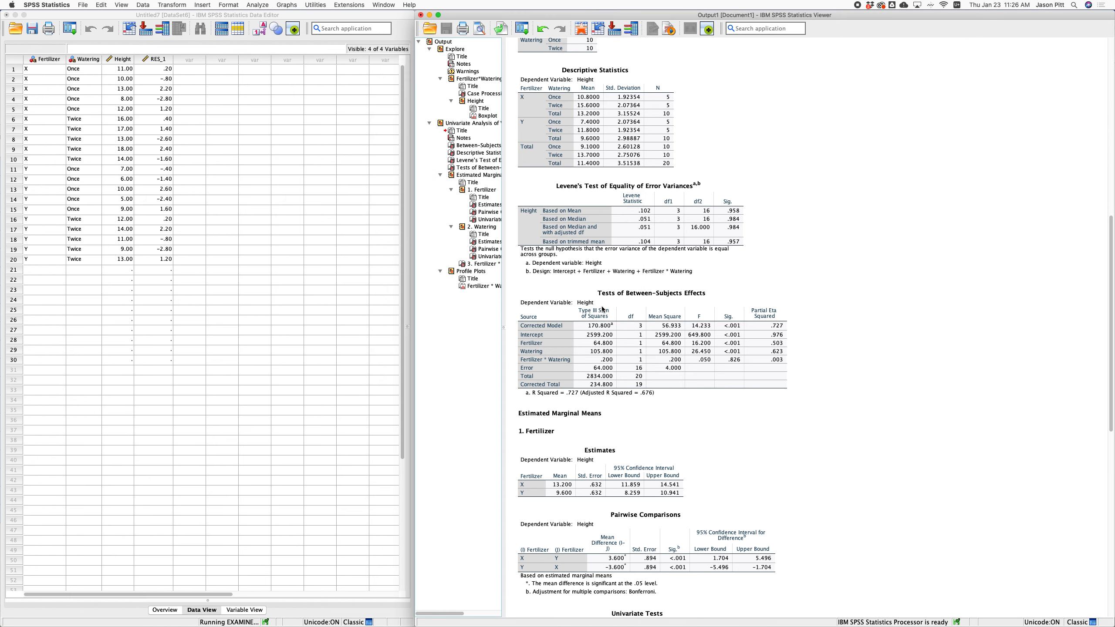
Review residual Descriptives and Tests of Normality (Shapiro-Wilk p=.461, .711), then the Fertilizer histograms.
left_click(588, 277)
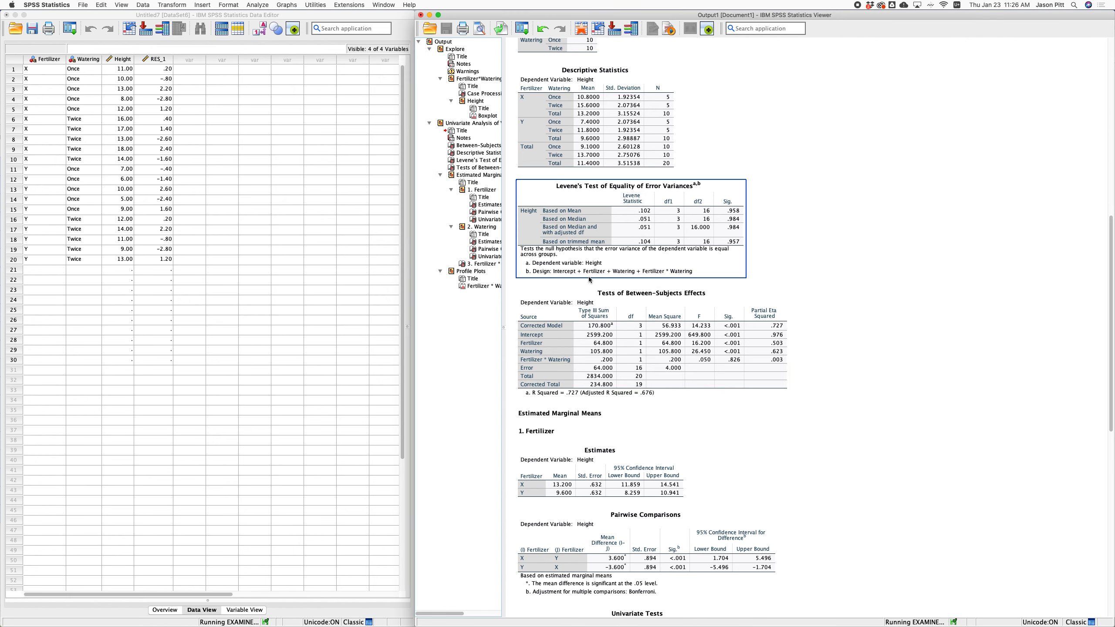
left_click(553, 348)
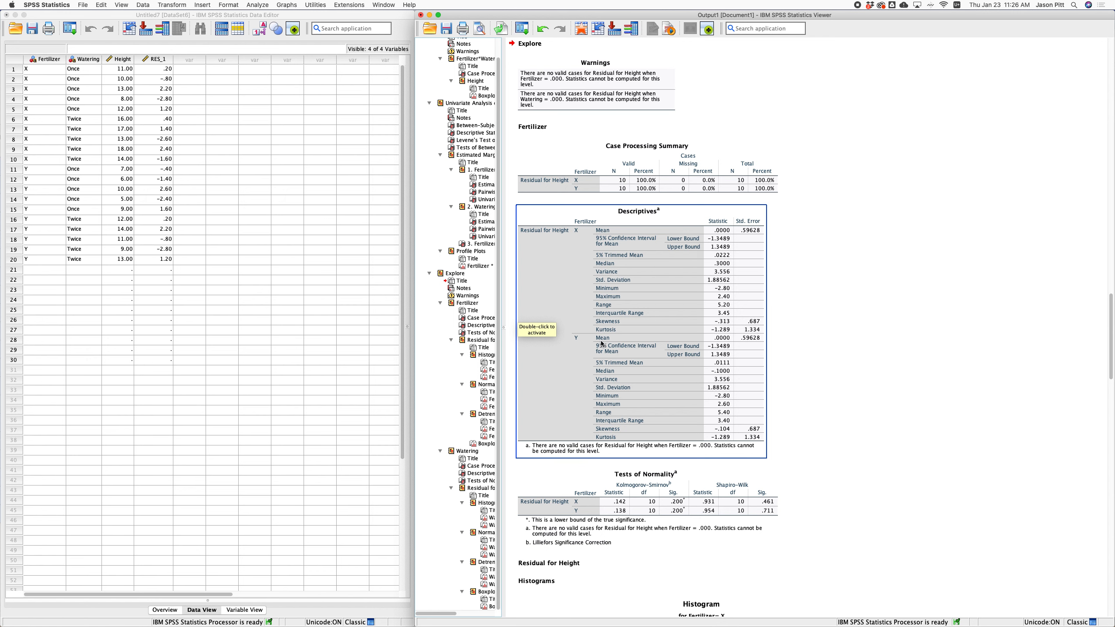
scroll(612, 343, "down", 5)
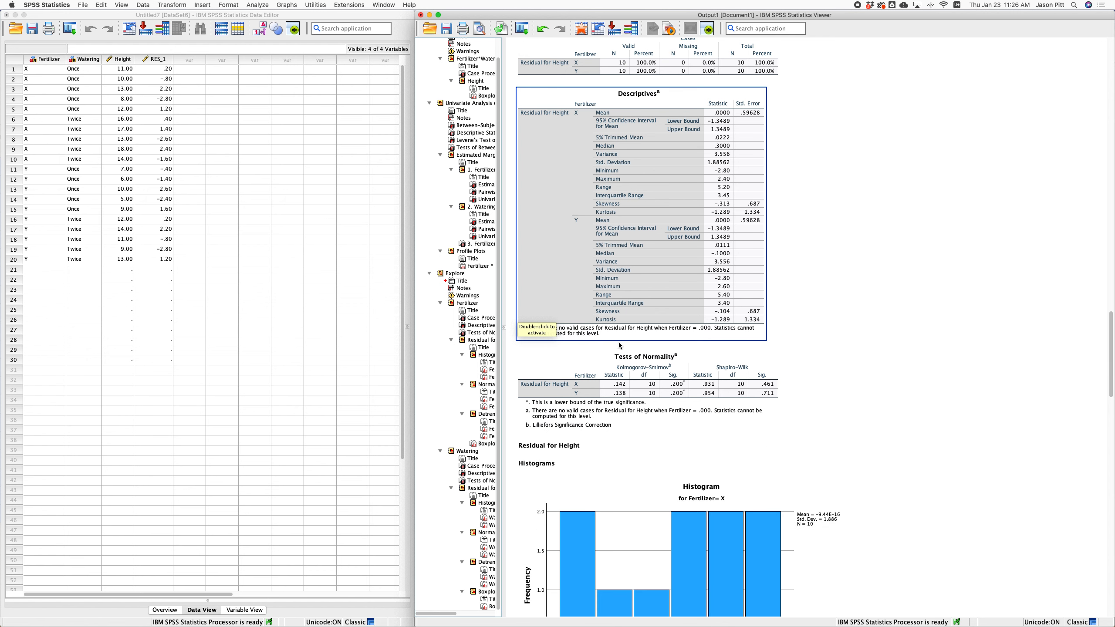
left_click(610, 362)
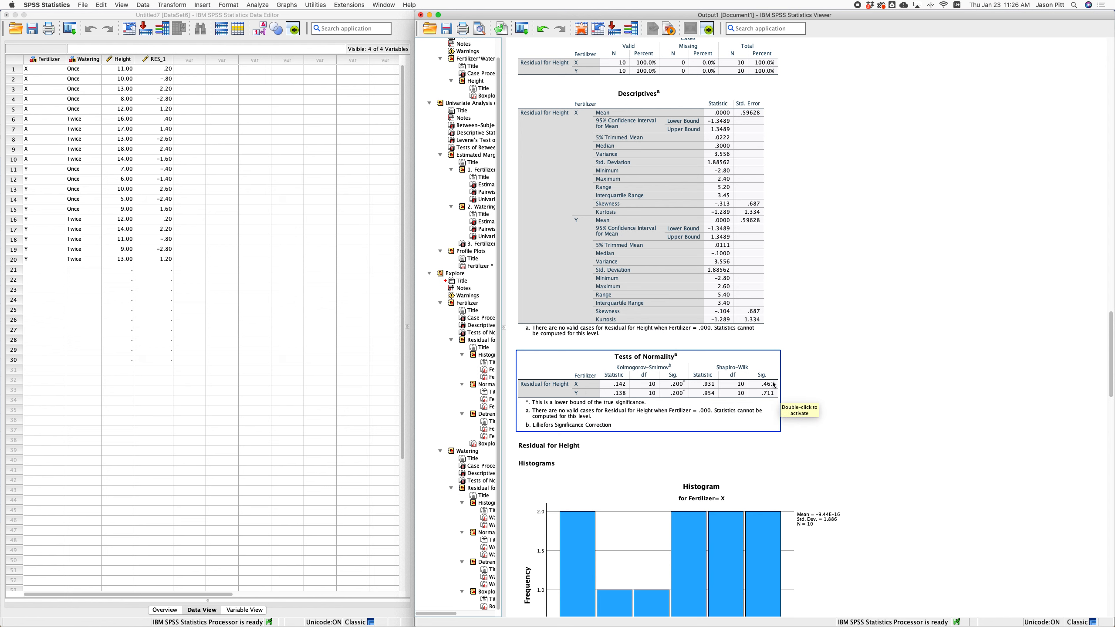
scroll(762, 390, "down", 5)
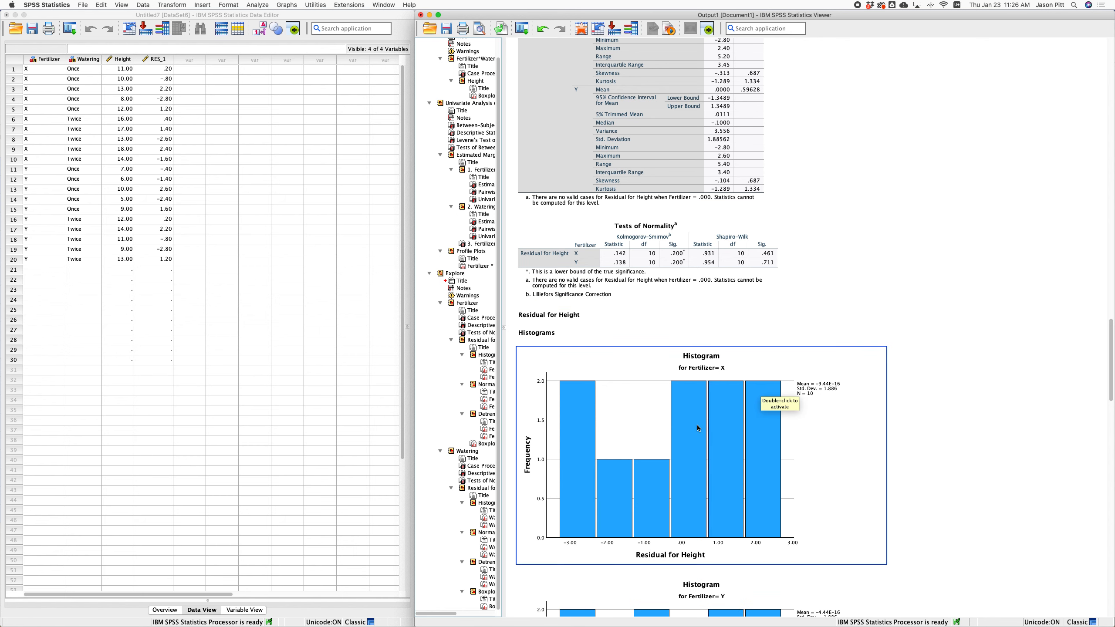
scroll(698, 428, "down", 6)
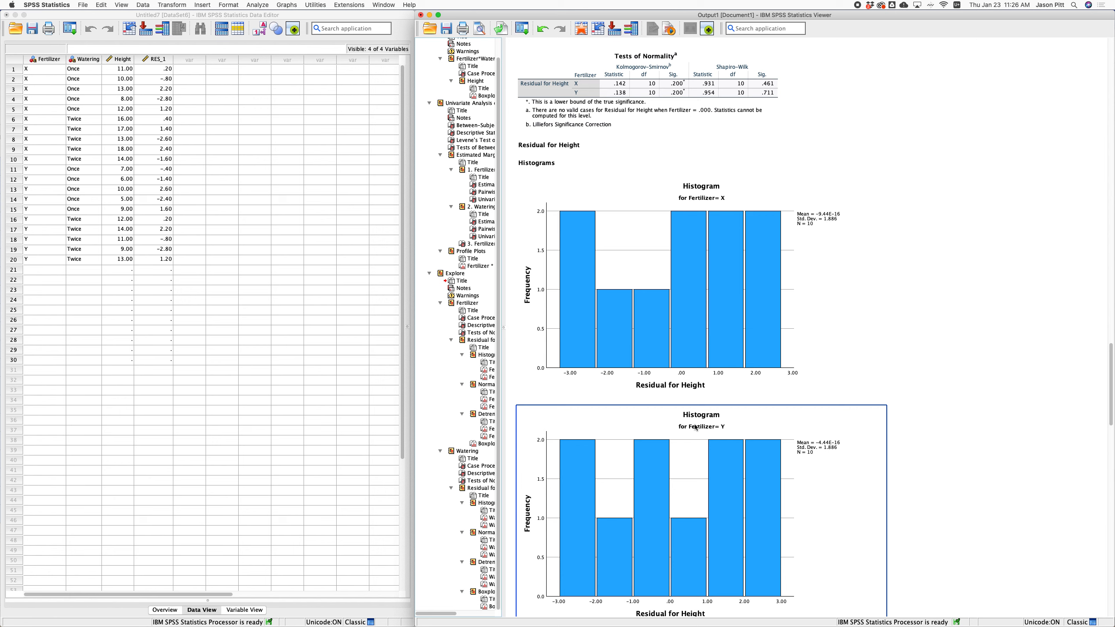
Scroll through the Fertilizer Q-Q plots, detrended plots, boxplot and Watering tables and histograms.
scroll(696, 427, "down", 10)
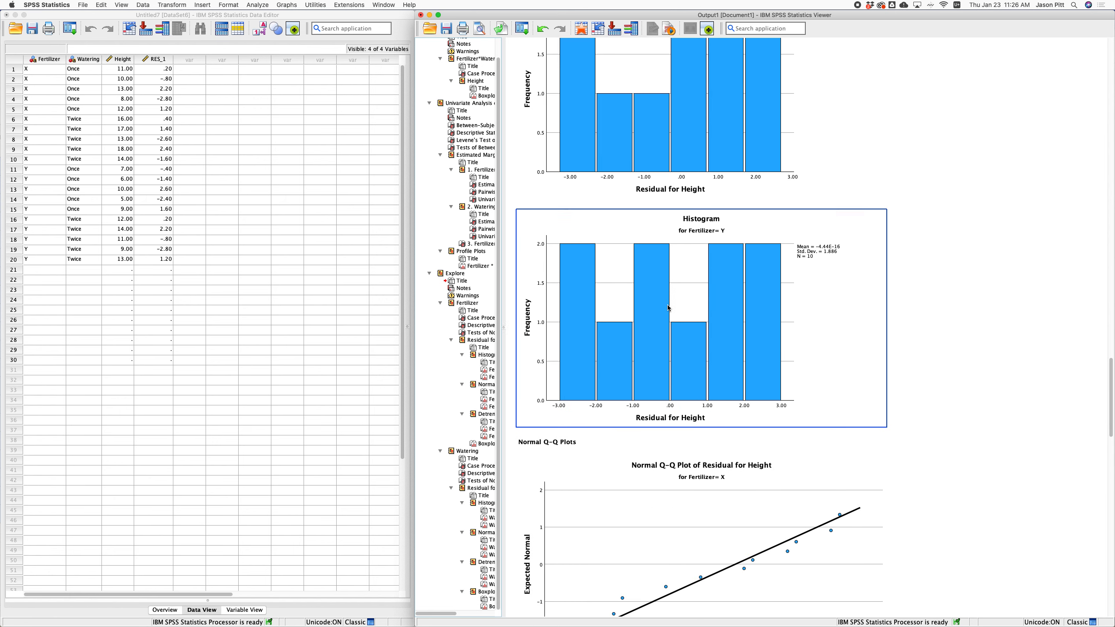
scroll(668, 307, "down", 4)
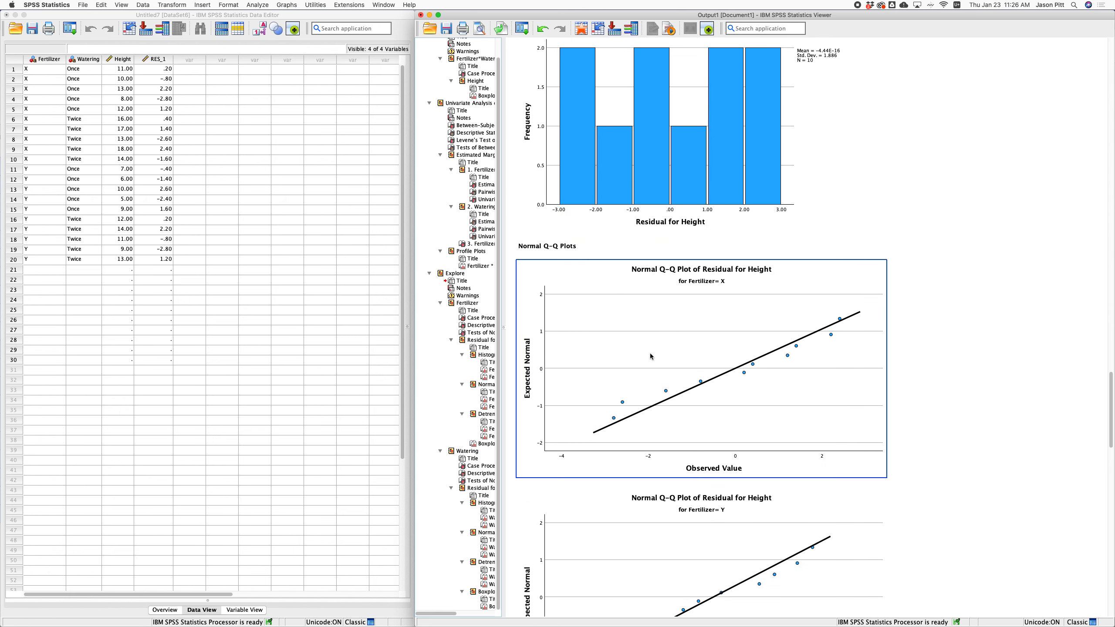
scroll(644, 358, "down", 2)
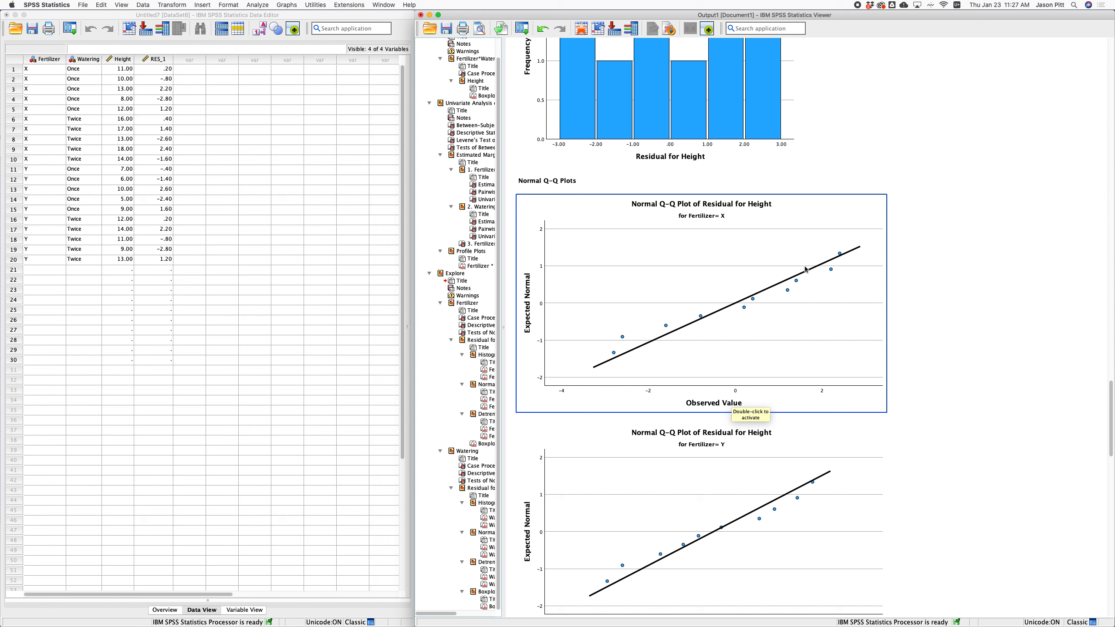
scroll(807, 268, "down", 5)
scroll(804, 269, "down", 8)
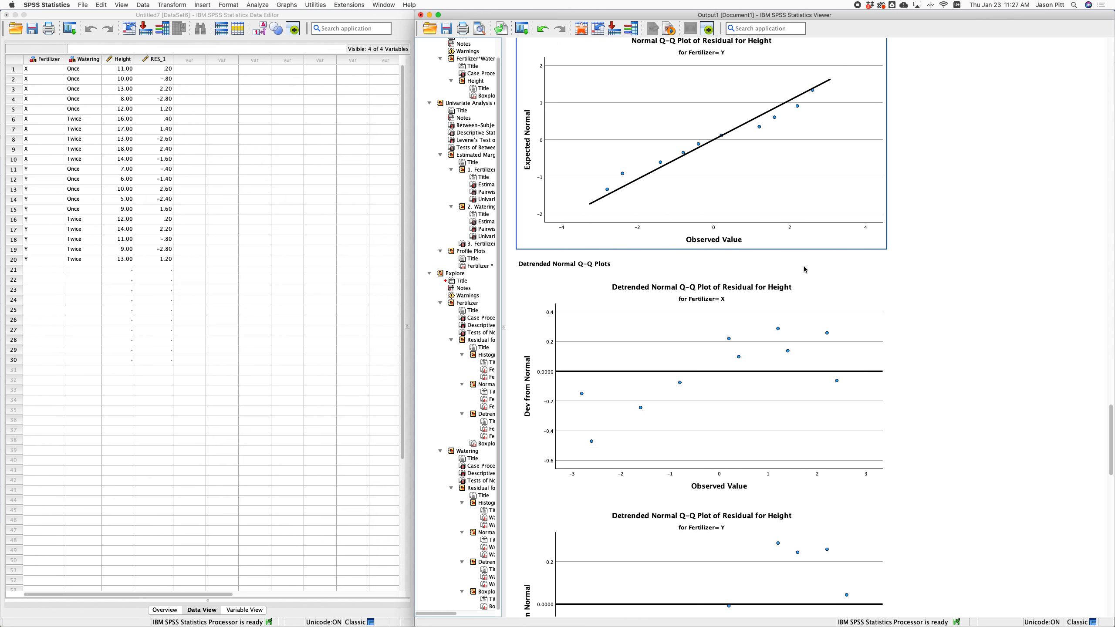
scroll(805, 269, "down", 1)
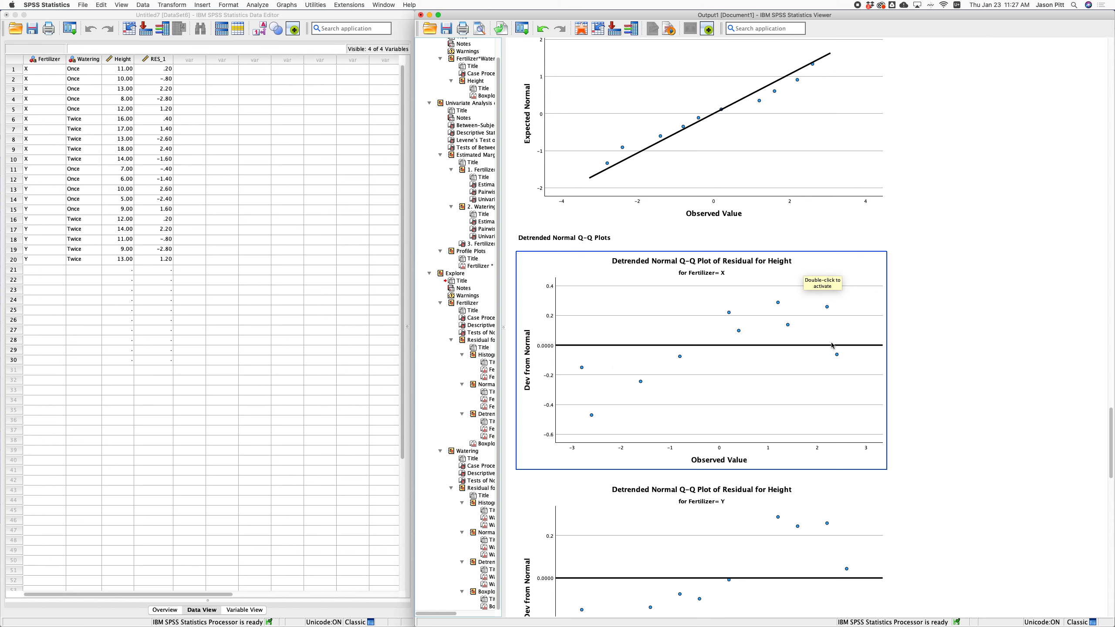
scroll(739, 330, "down", 8)
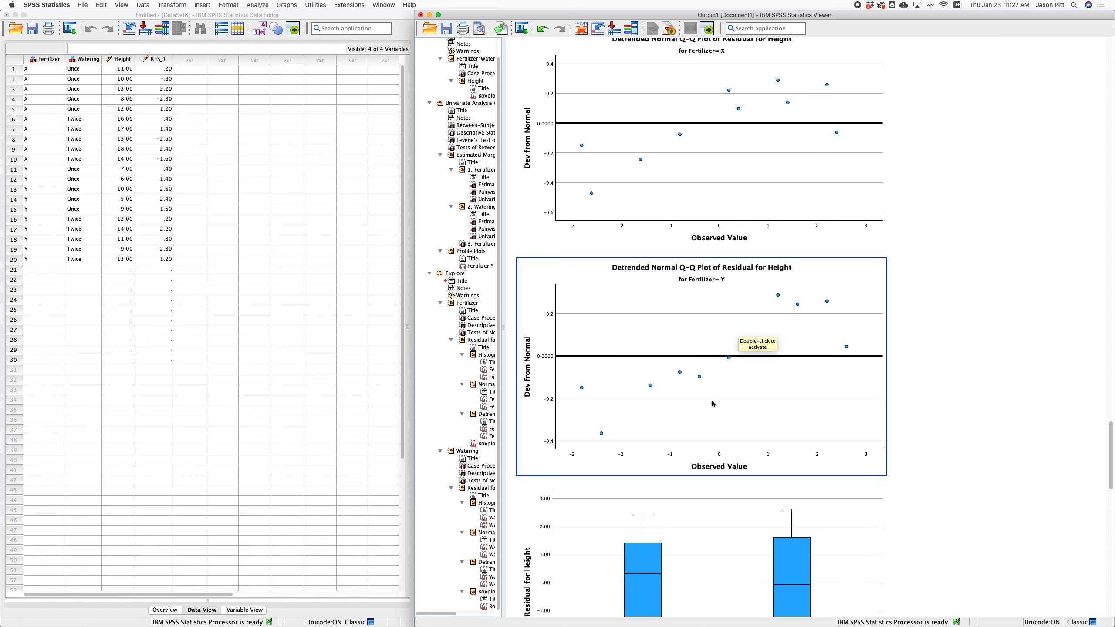
scroll(723, 152, "up", 1)
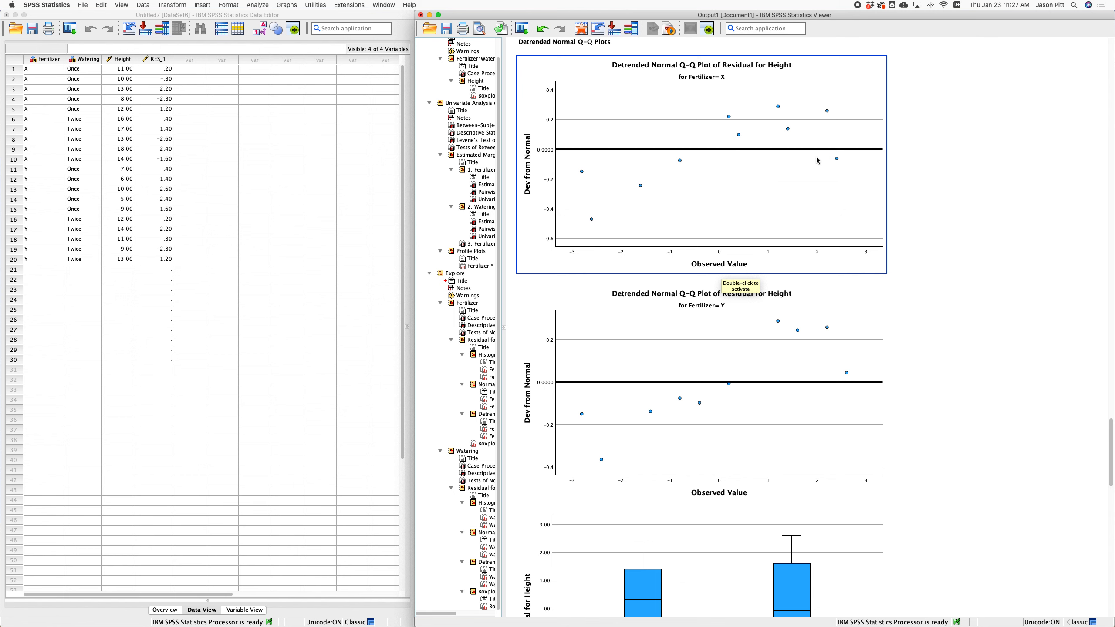
scroll(734, 389, "down", 3)
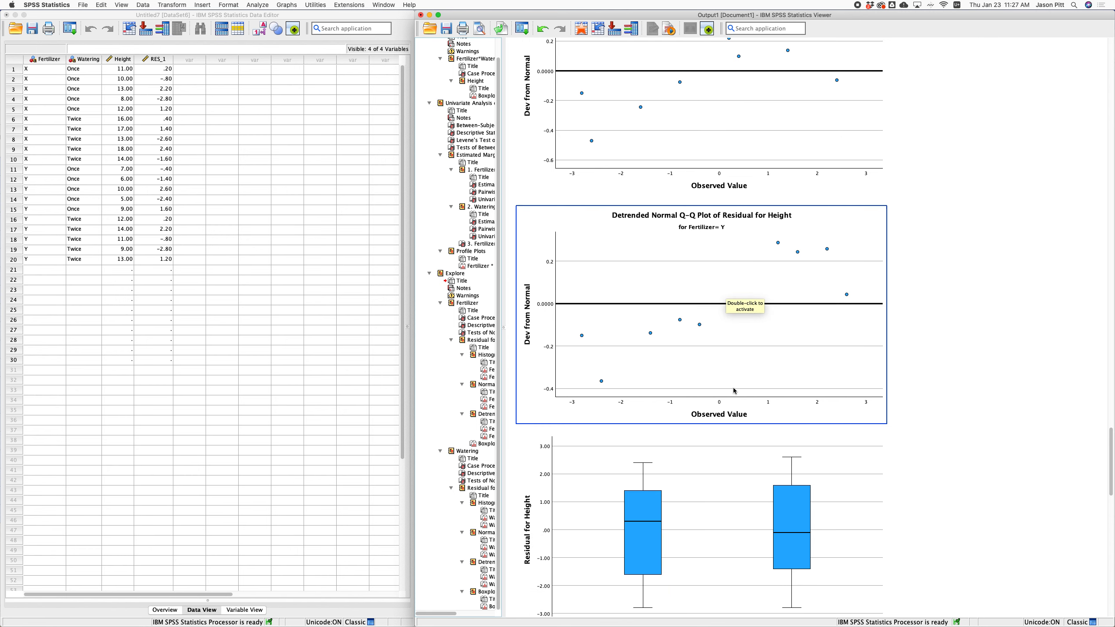
scroll(733, 386, "down", 3)
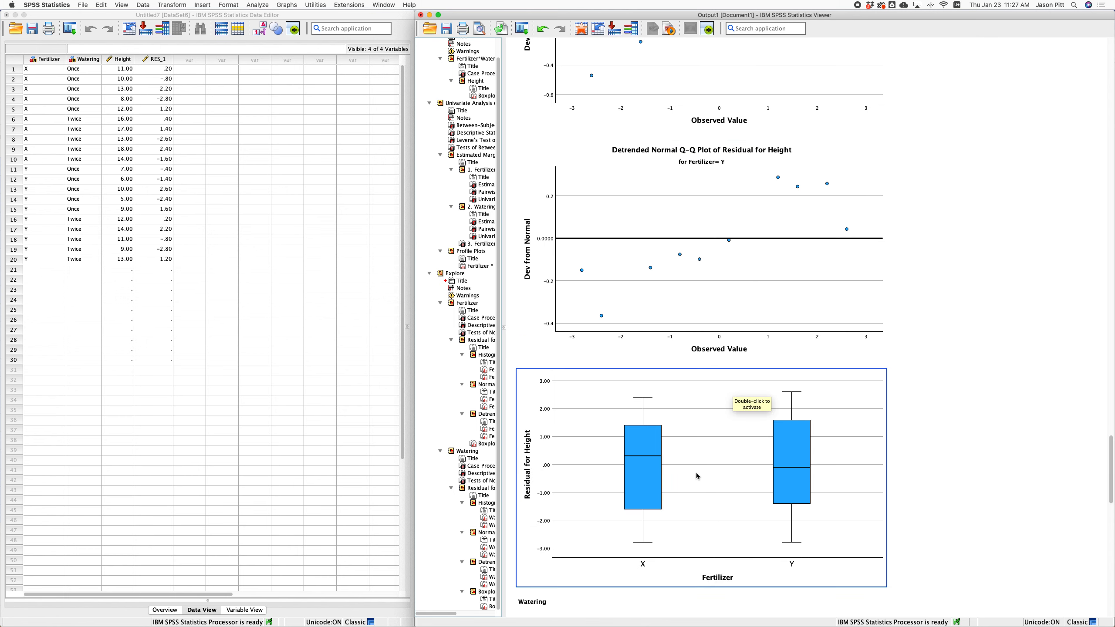
scroll(697, 475, "down", 6)
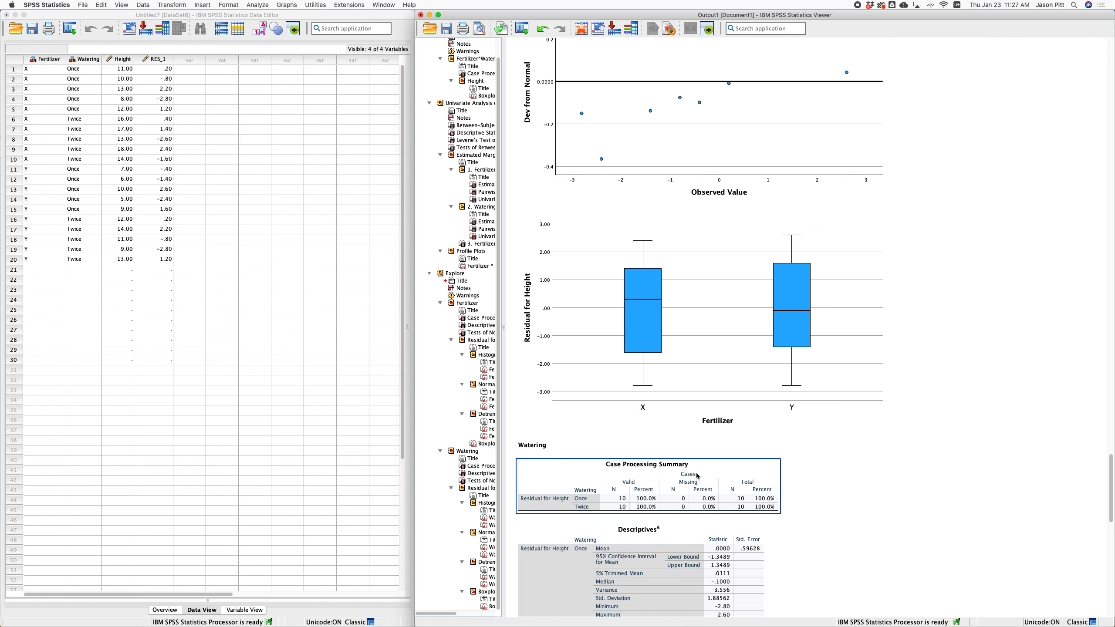
scroll(547, 443, "down", 10)
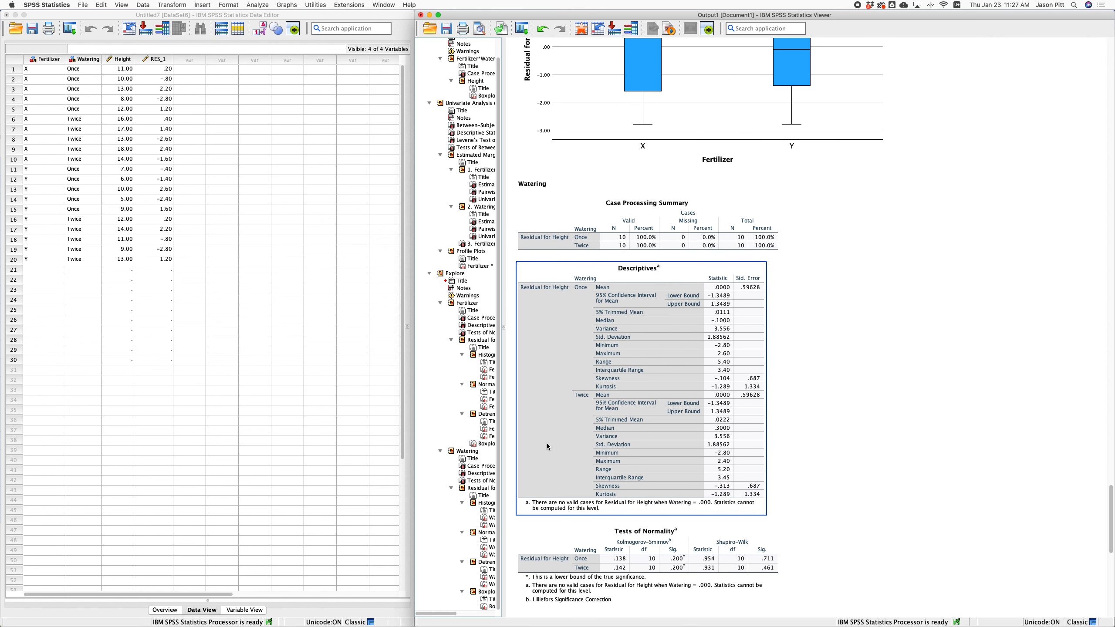
scroll(547, 442, "down", 4)
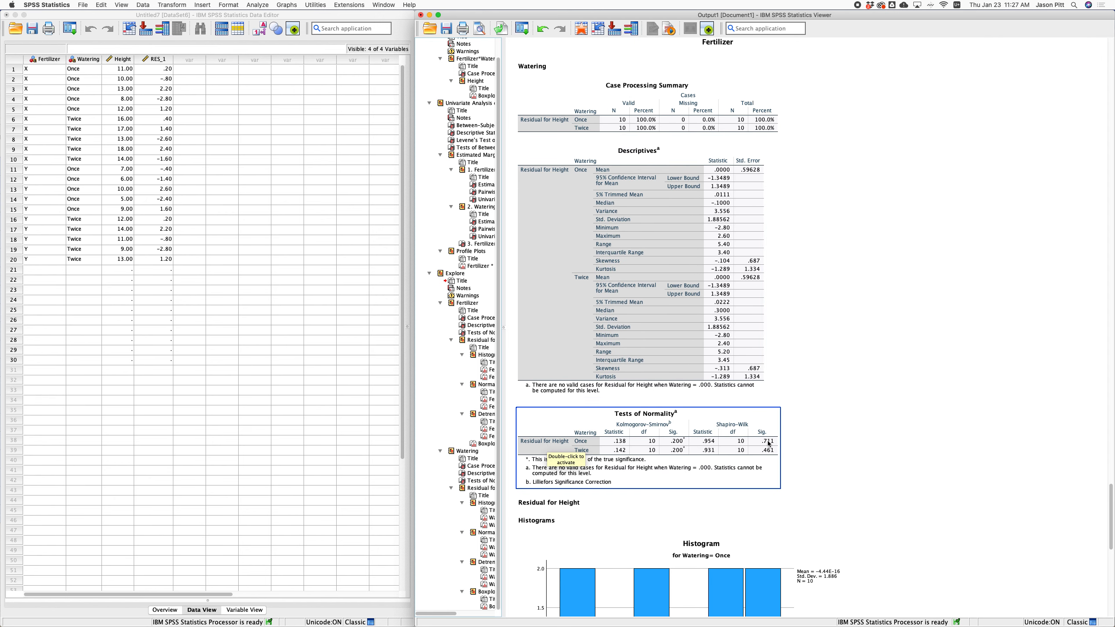
scroll(763, 450, "down", 1)
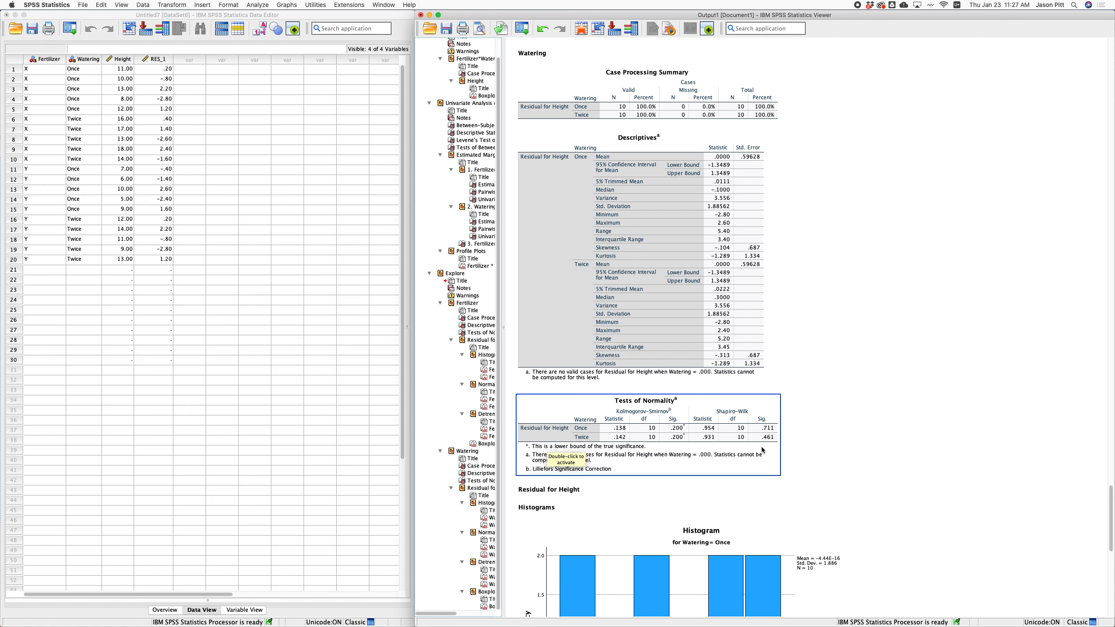
scroll(763, 450, "down", 8)
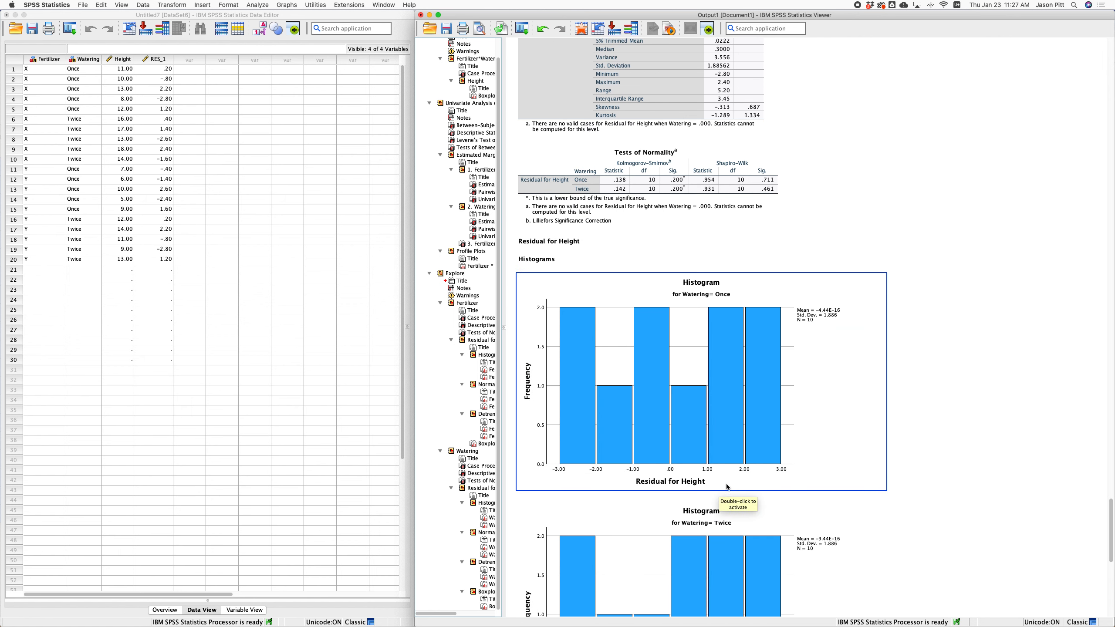
scroll(639, 372, "down", 2)
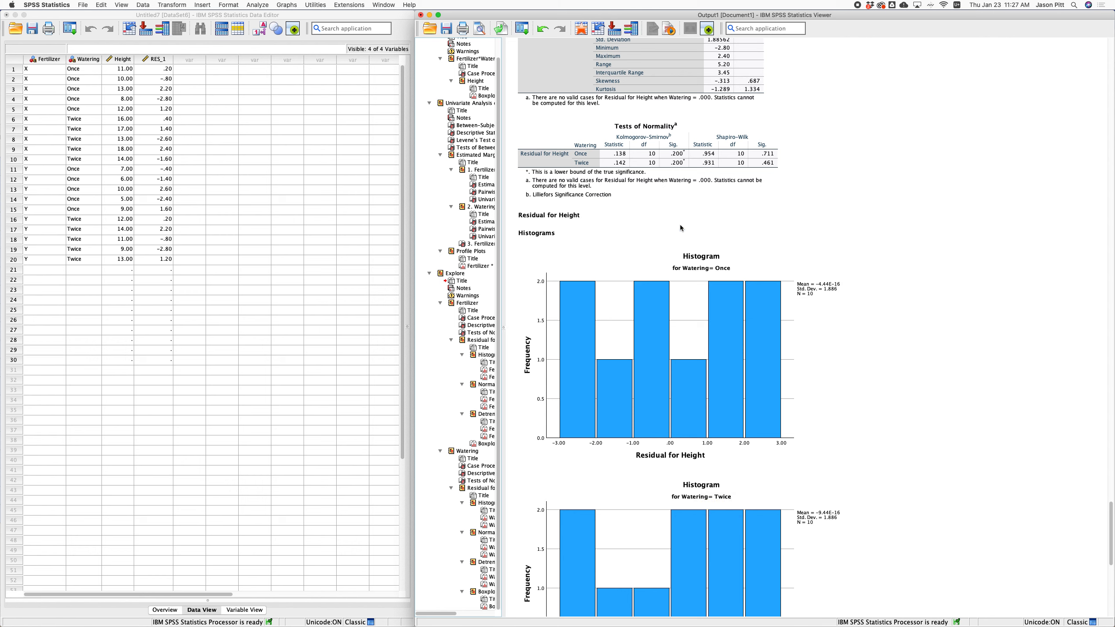
Select the Watering Tests of Normality table and view the Once and Twice Q-Q plots.
left_click(703, 168)
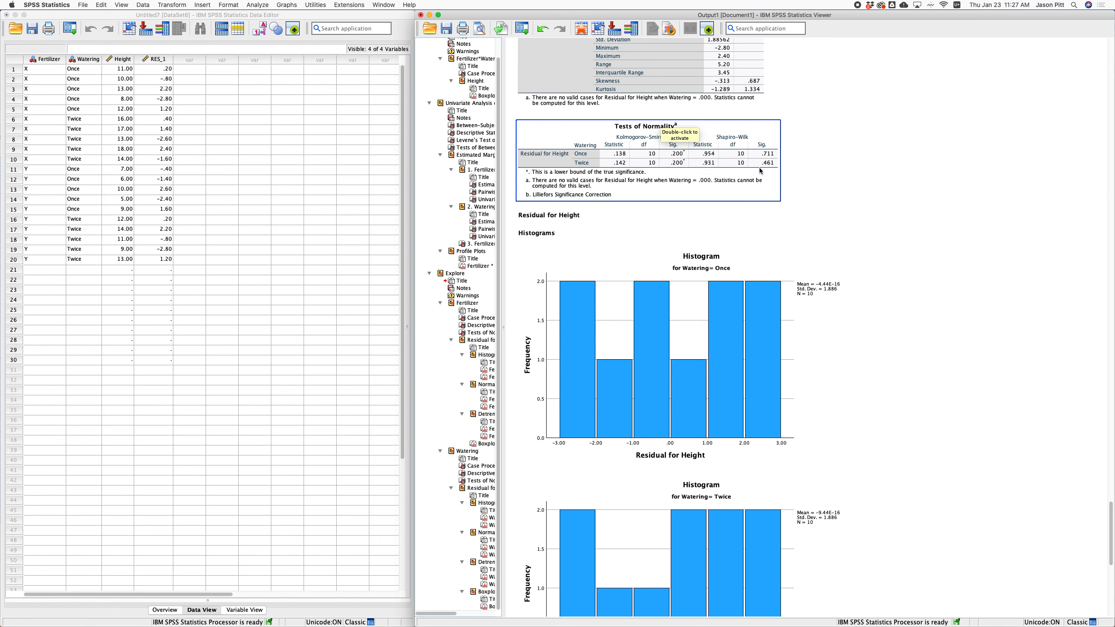
scroll(710, 197, "down", 3)
scroll(711, 197, "down", 20)
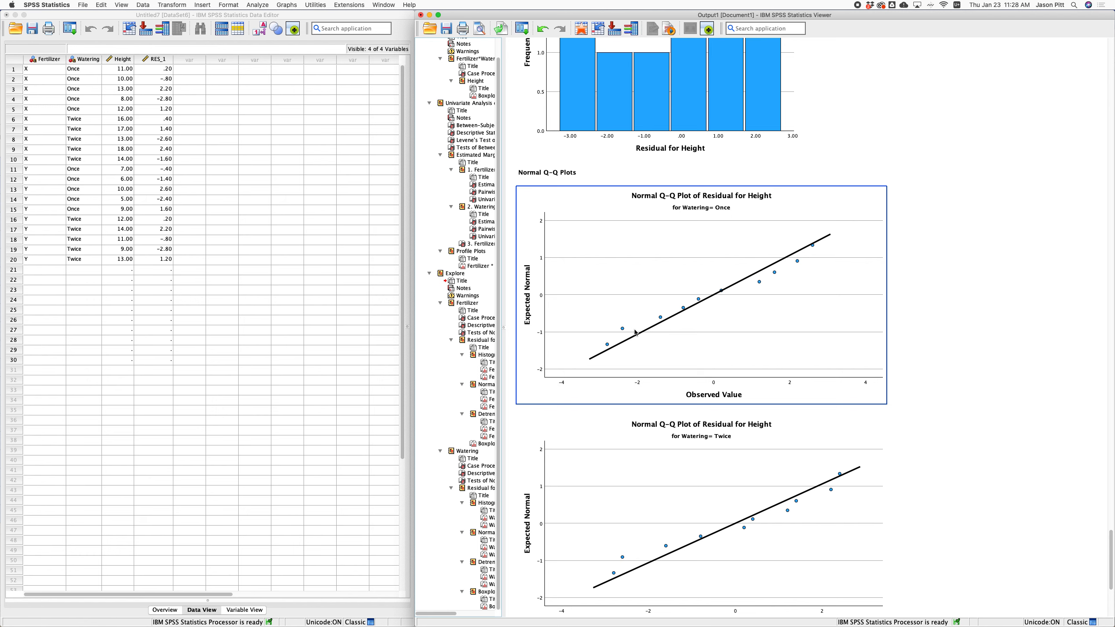
Inspect the Watering Once and Twice detrended Q-Q plots, then step back toward the Once histogram.
scroll(644, 325, "down", 4)
scroll(635, 333, "down", 12)
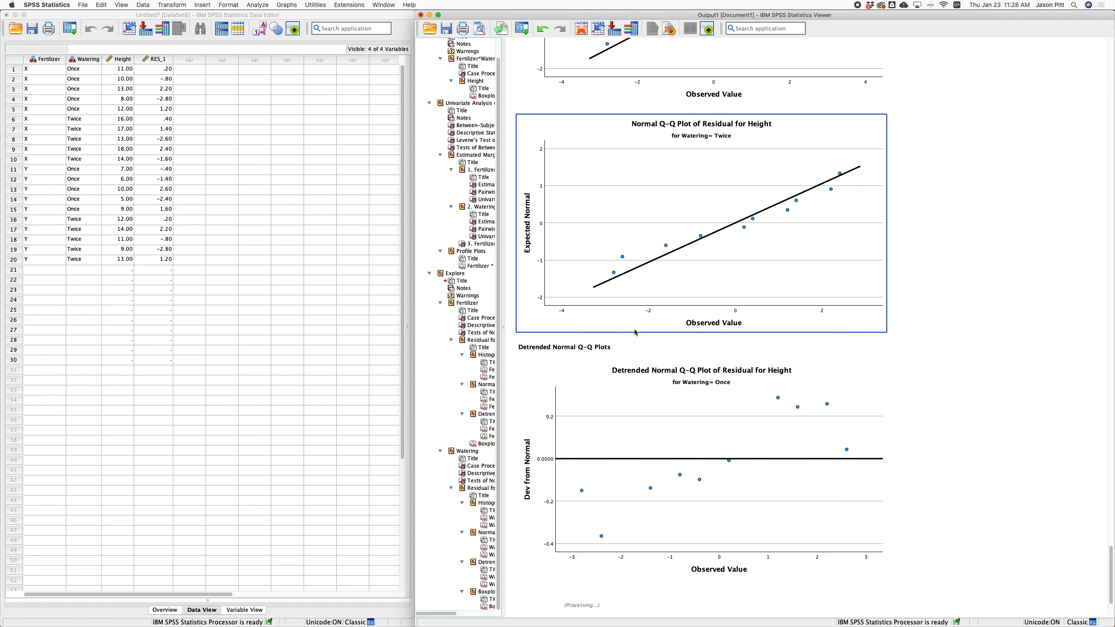
scroll(635, 332, "down", 7)
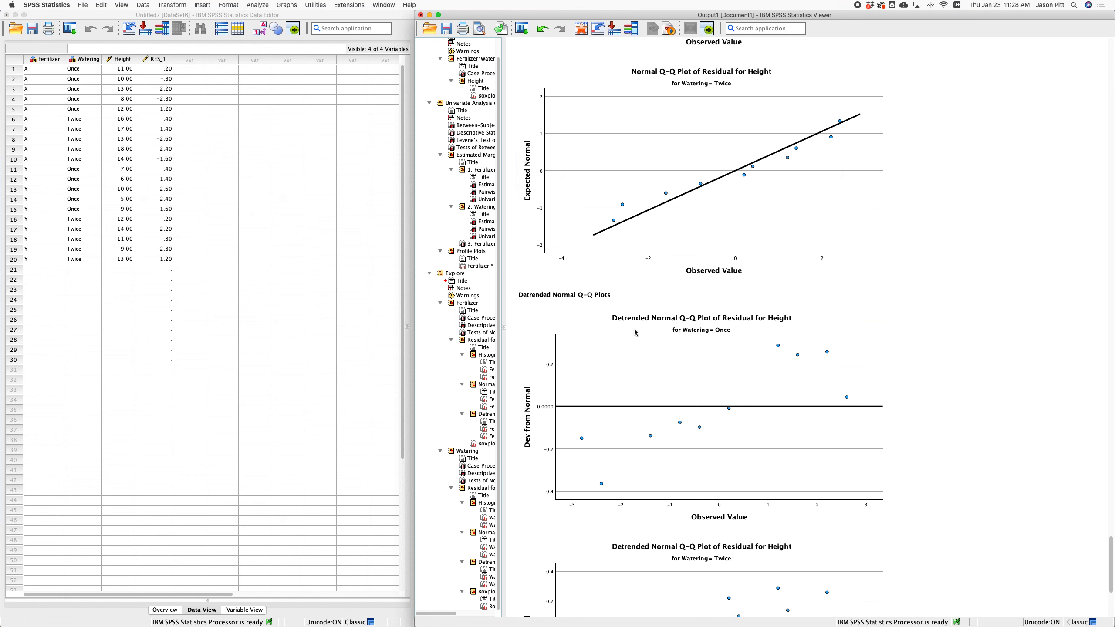
scroll(635, 332, "down", 2)
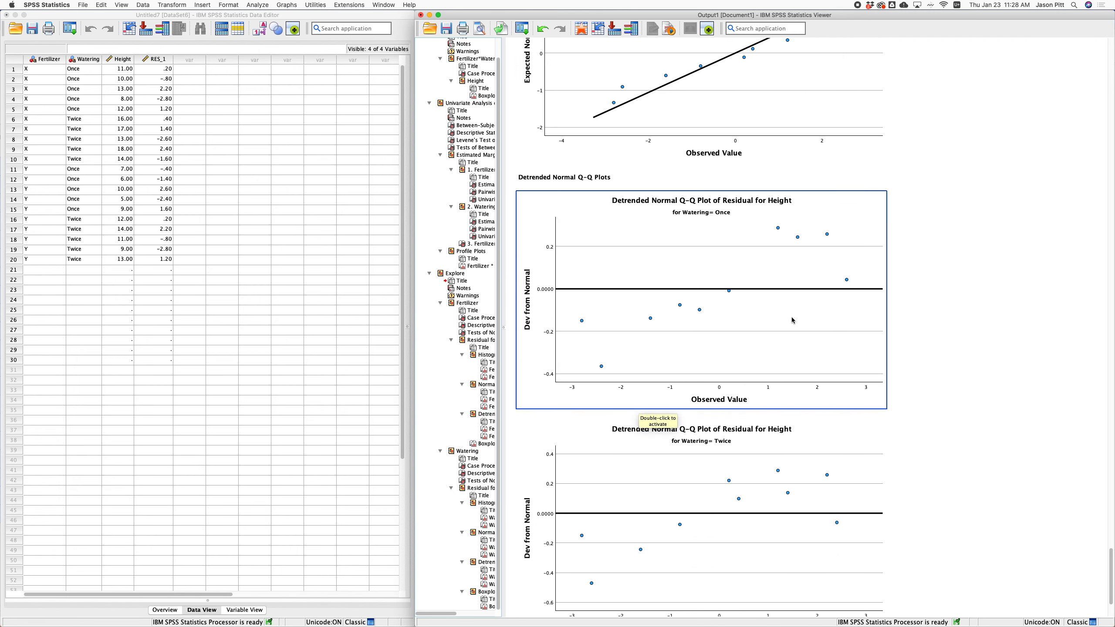
left_click(791, 529)
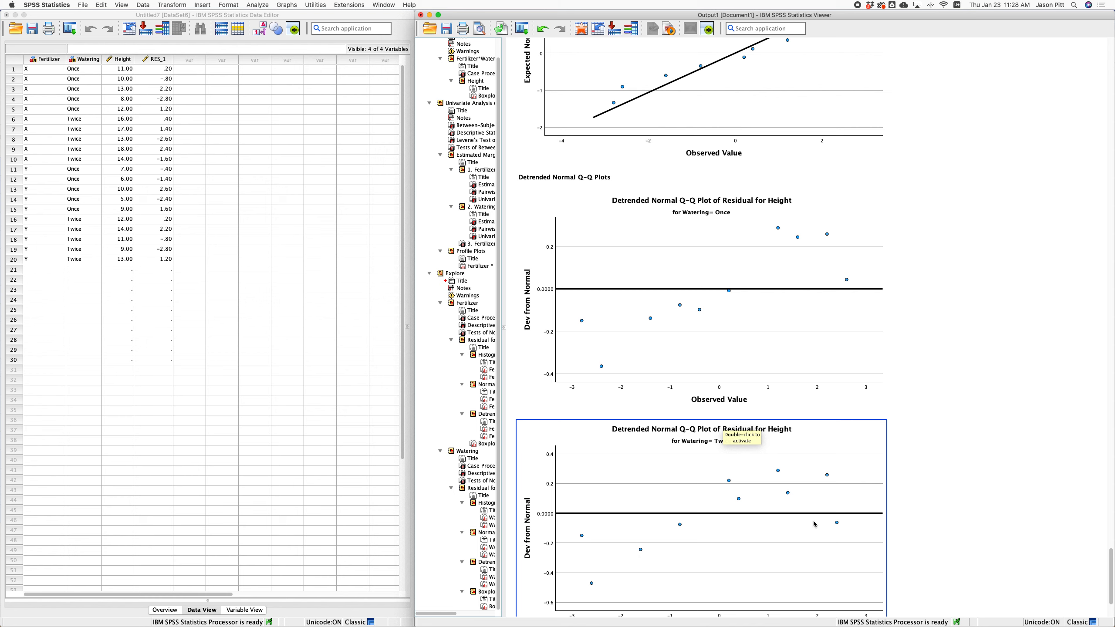
left_click(950, 491)
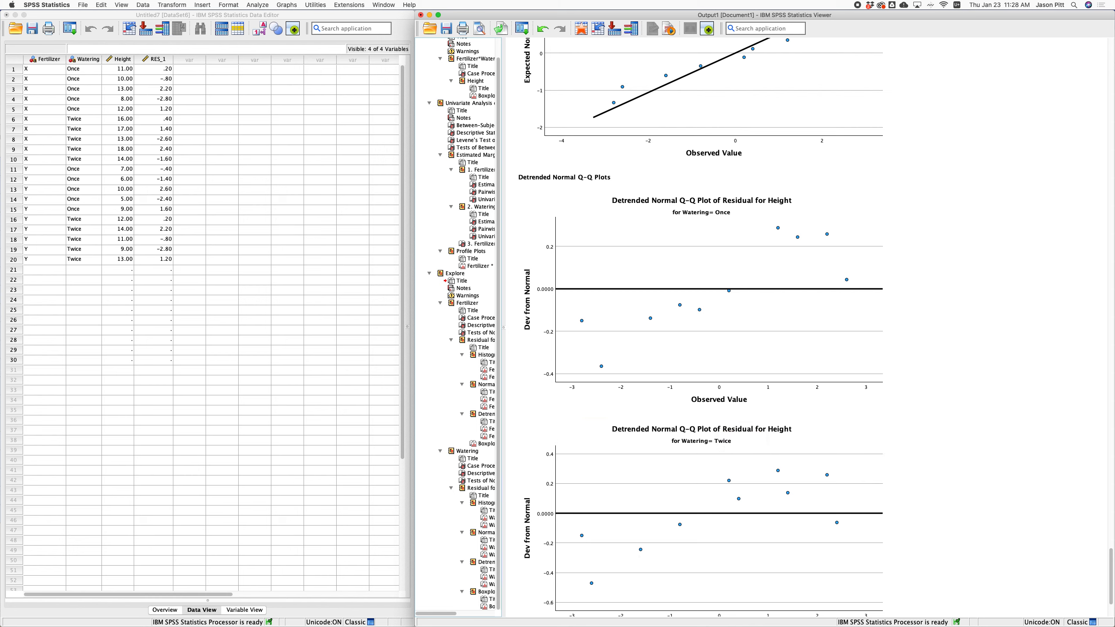
left_click(763, 336)
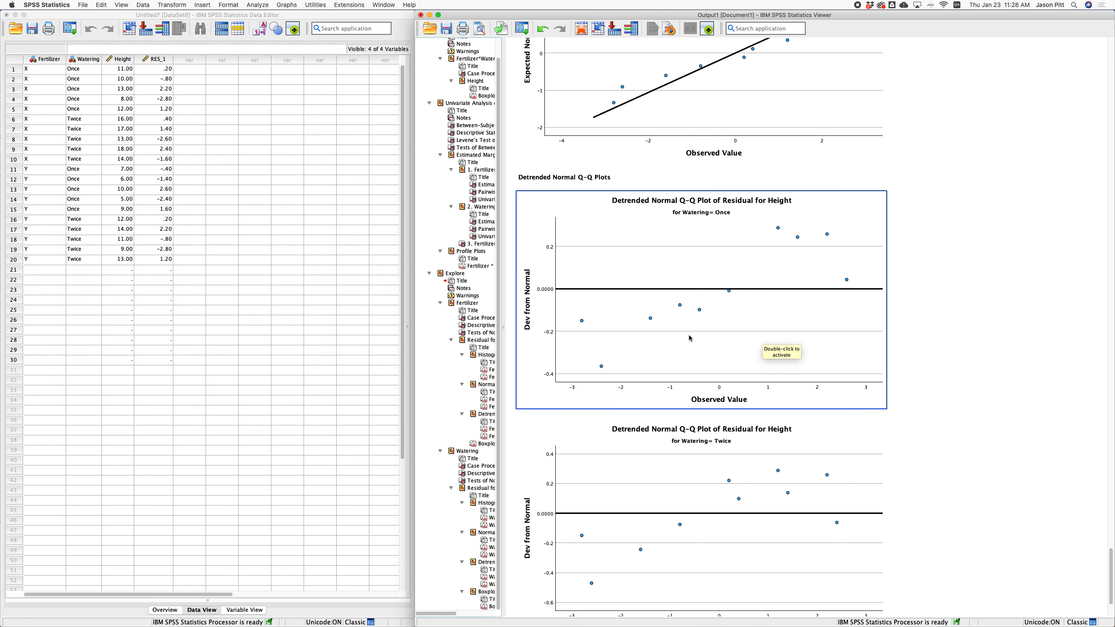
key("Up")
key("Up")
key("Up")
key("Up")
key("Up")
key("Up")
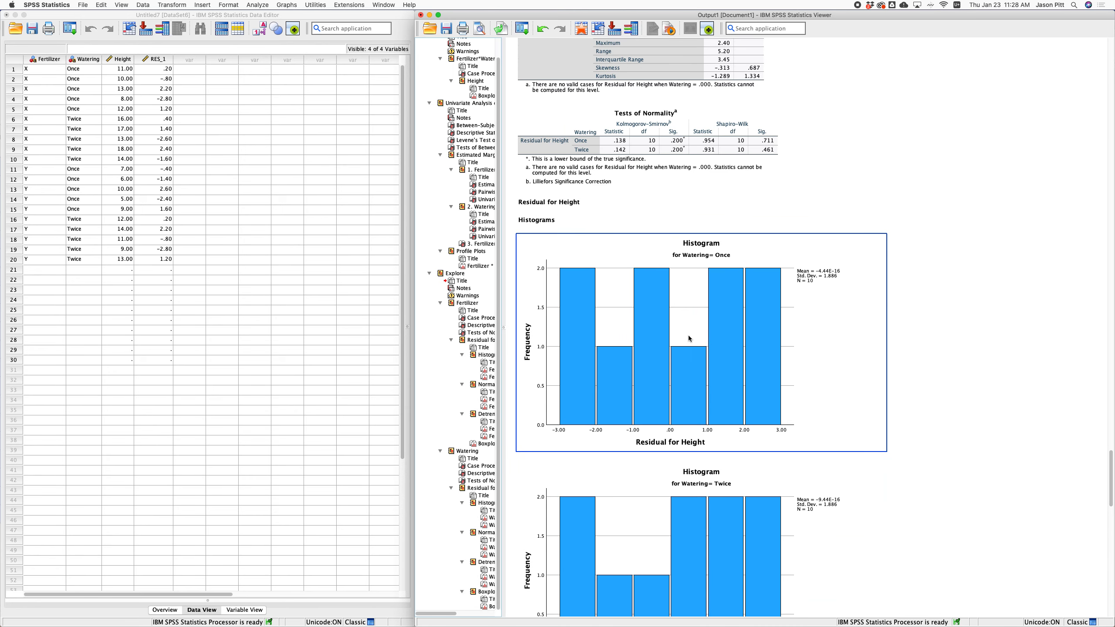
Select the Tests of Normality table, view the Normal Q-Q plots, then return to the Univariate ANOVA output.
left_click(743, 139)
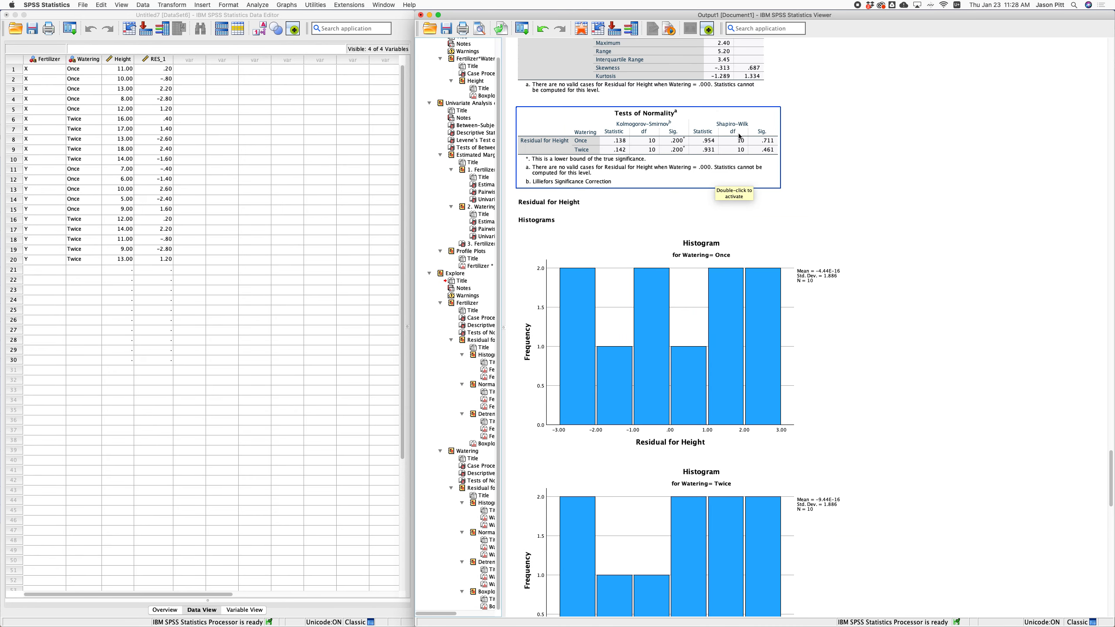
scroll(651, 369, "down", 1)
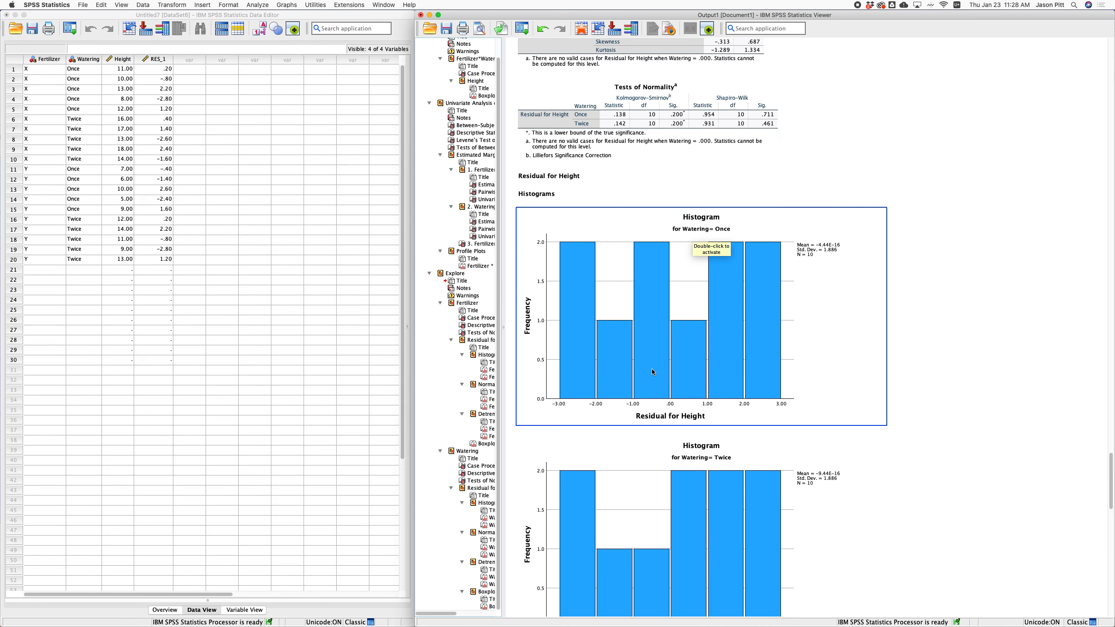
scroll(652, 372, "down", 10)
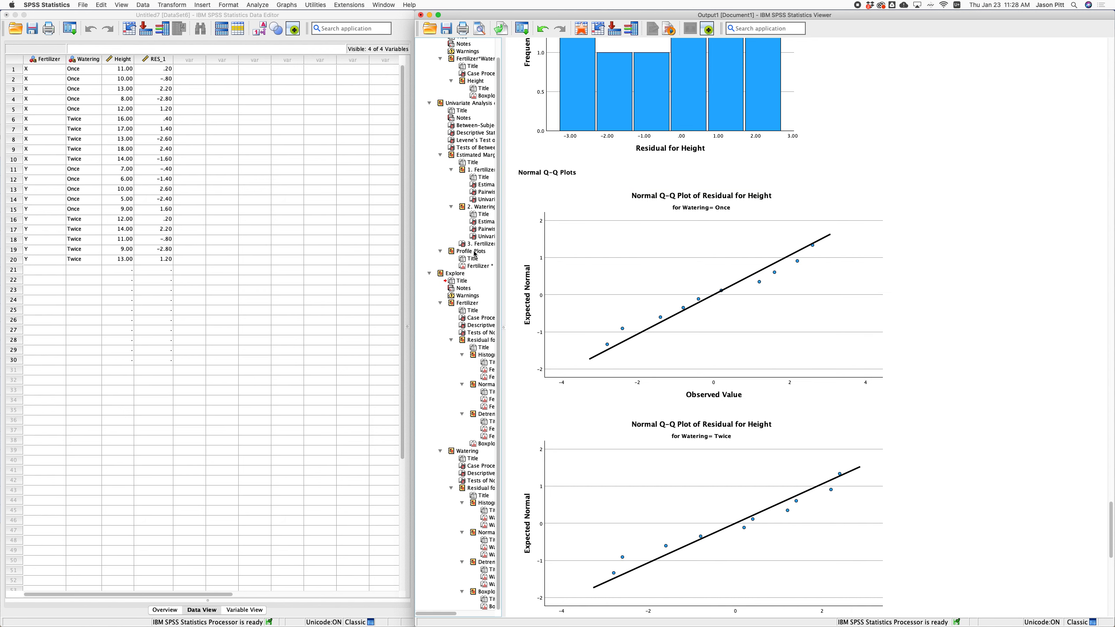
left_click(440, 105)
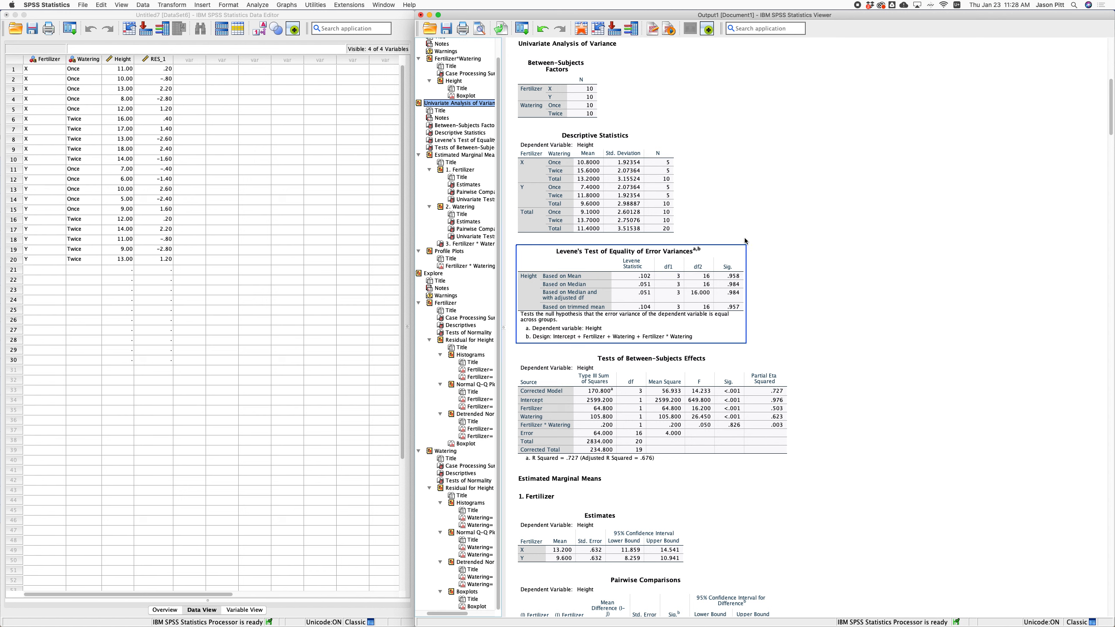
Scroll to Levene's test and Between-Subjects Effects (R Squared .727, adjusted .676).
scroll(780, 249, "down", 1)
scroll(780, 248, "down", 5)
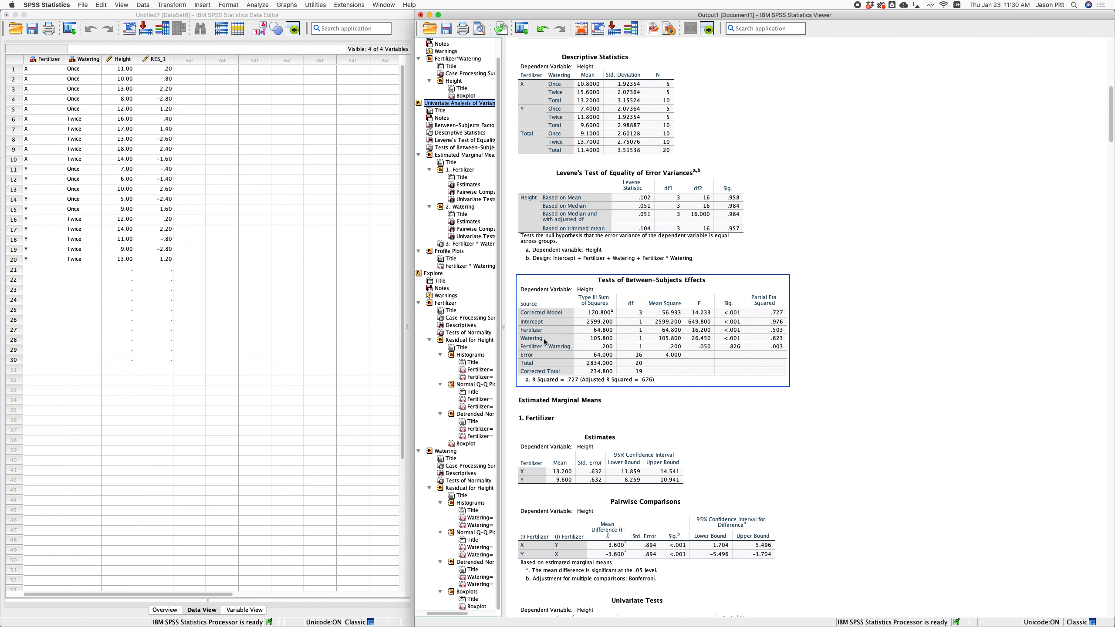
Scroll to the Fertilizer marginal means and pairwise comparisons, where X exceeds Y by 3.600.
scroll(633, 383, "down", 5)
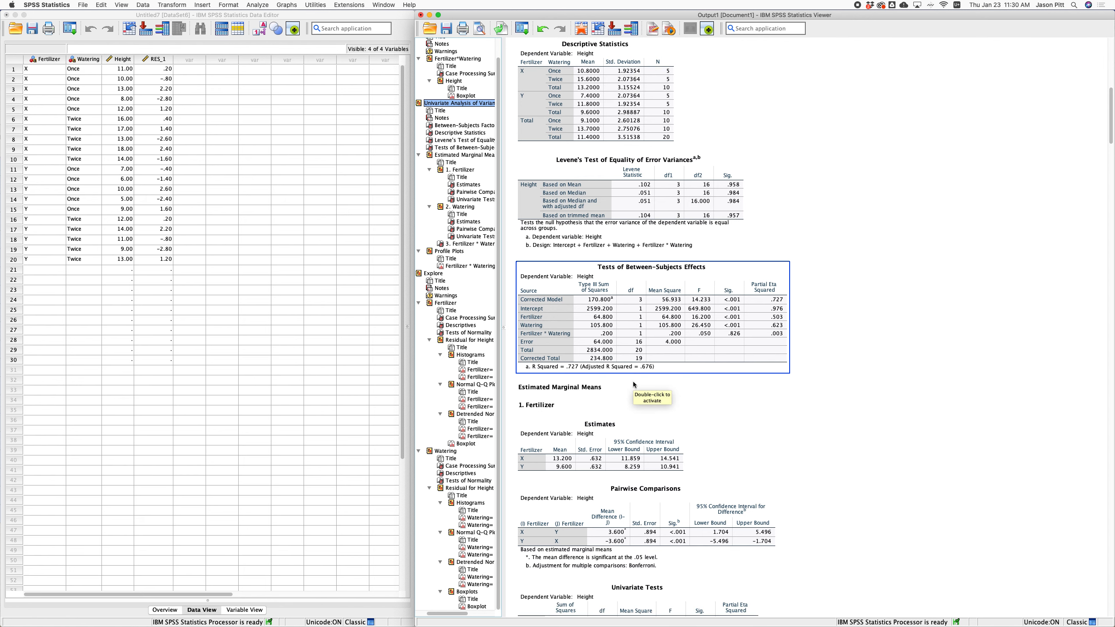
scroll(633, 383, "down", 2)
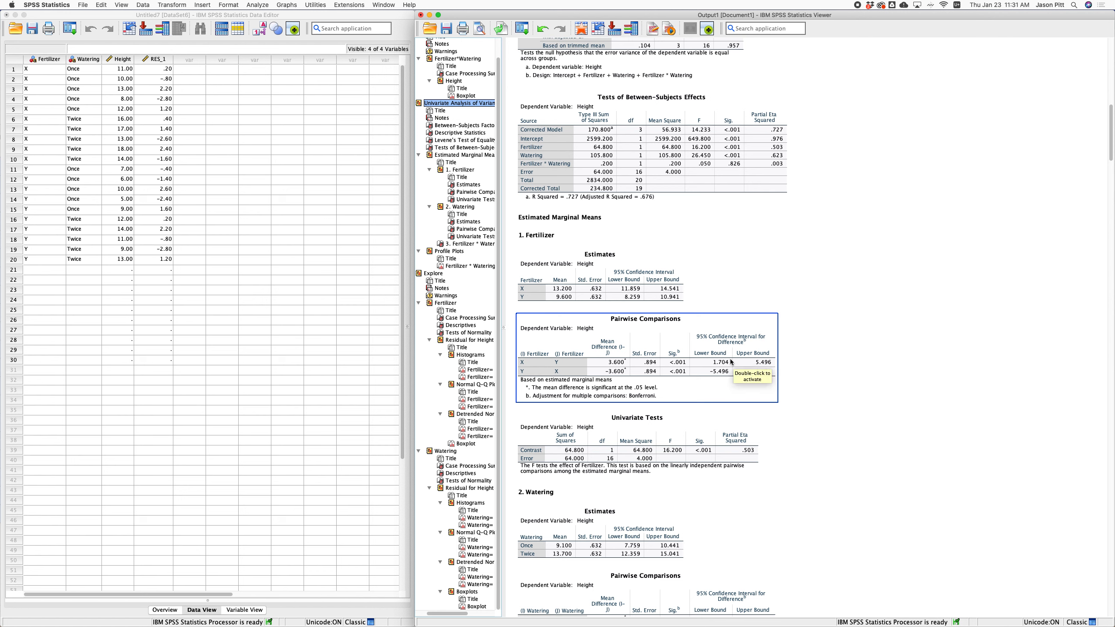
Scroll through Watering pairwise comparisons (Twice exceeds Once by 4.600) to the Fertilizer * Watering table.
scroll(731, 364, "down", 3)
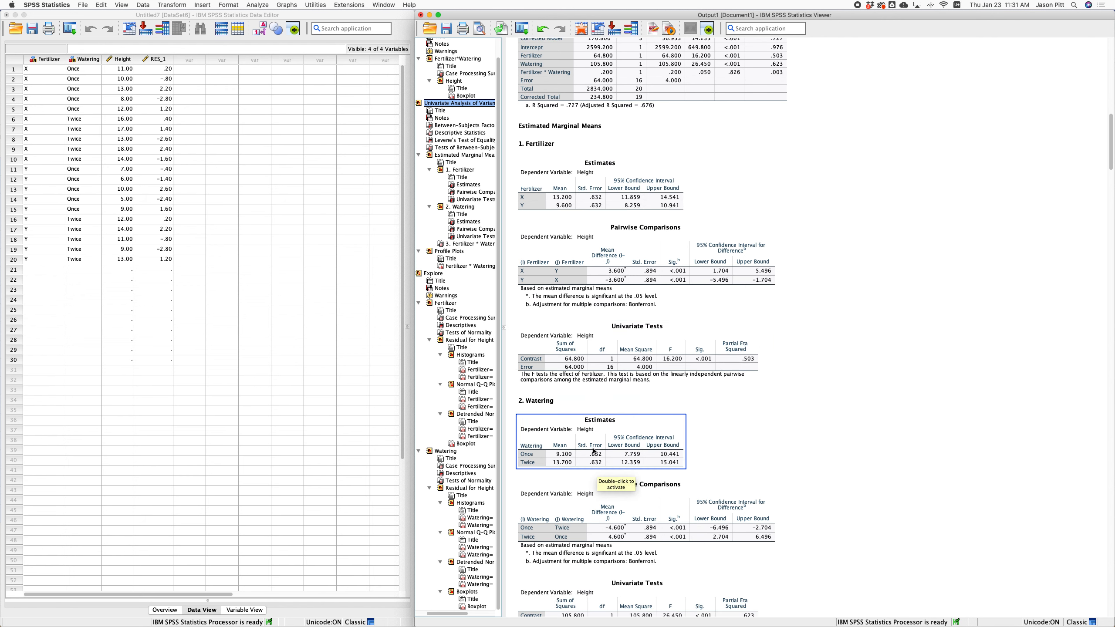
scroll(594, 451, "down", 2)
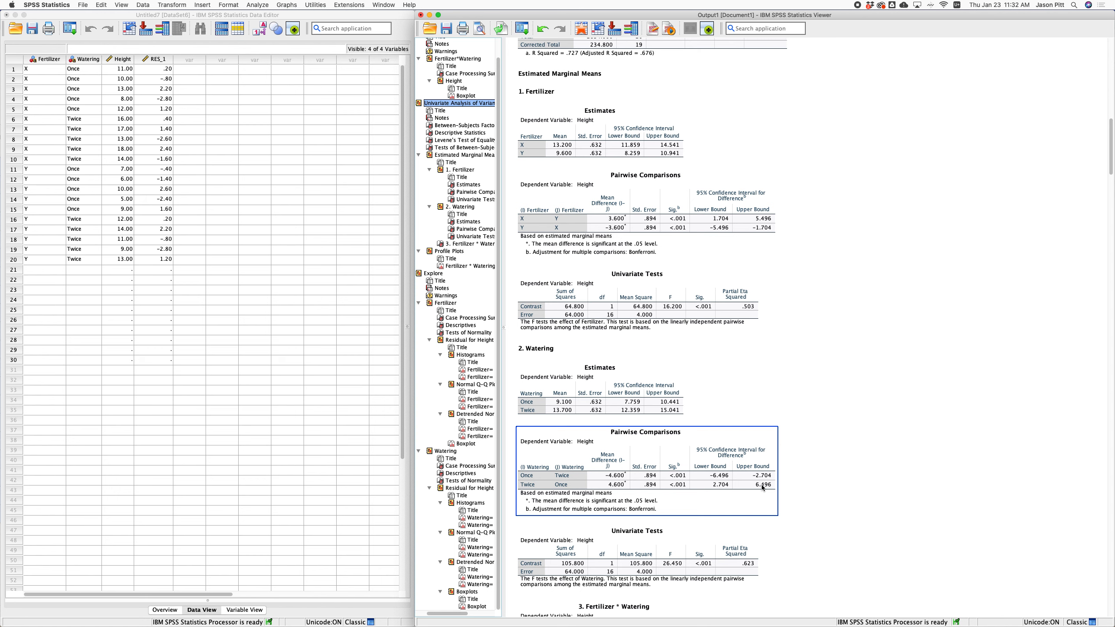
scroll(718, 424, "down", 5)
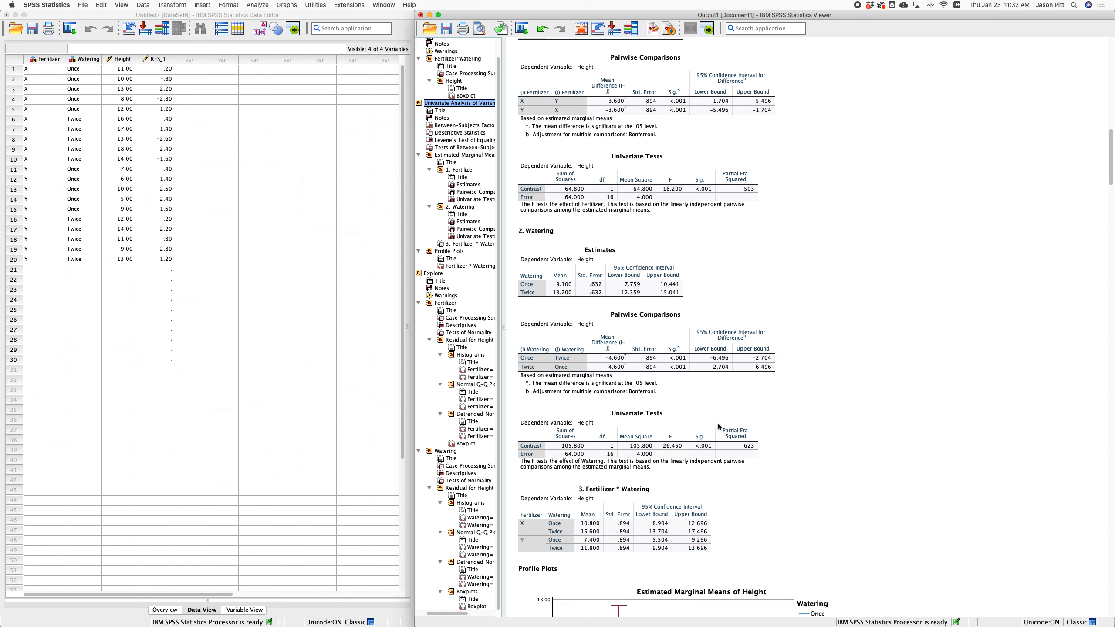
scroll(718, 423, "down", 1)
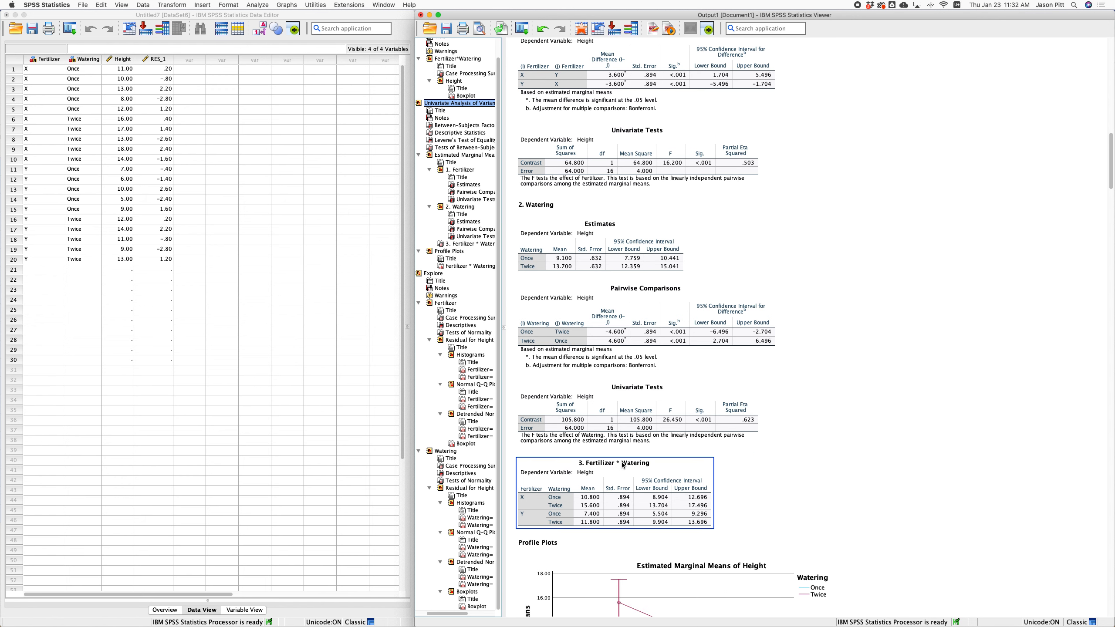
scroll(623, 466, "down", 4)
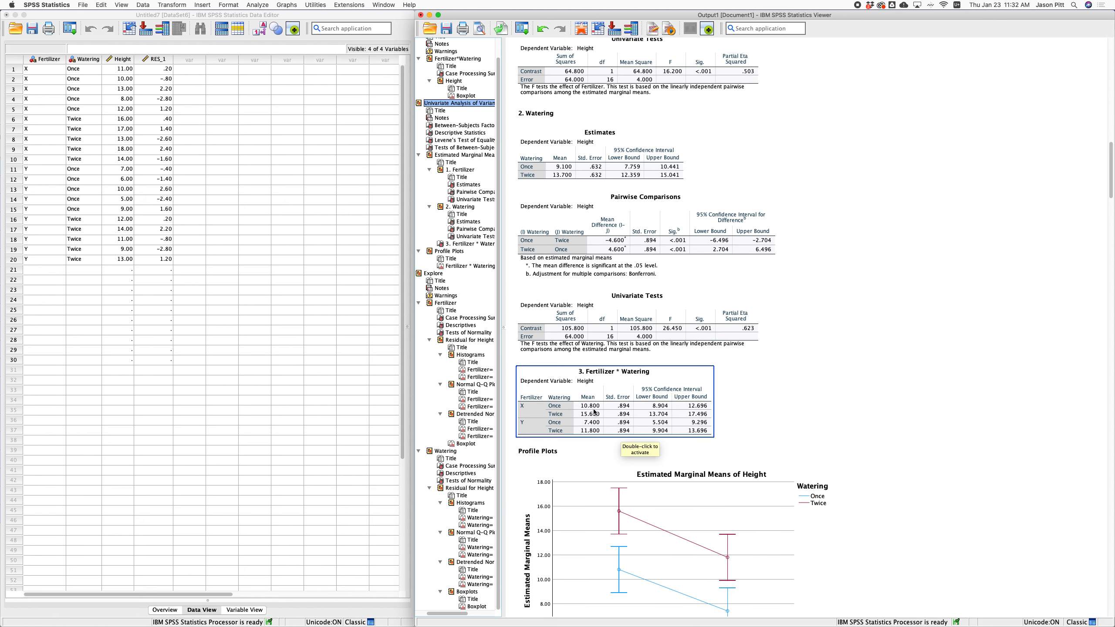
scroll(594, 410, "down", 1)
scroll(593, 409, "down", 3)
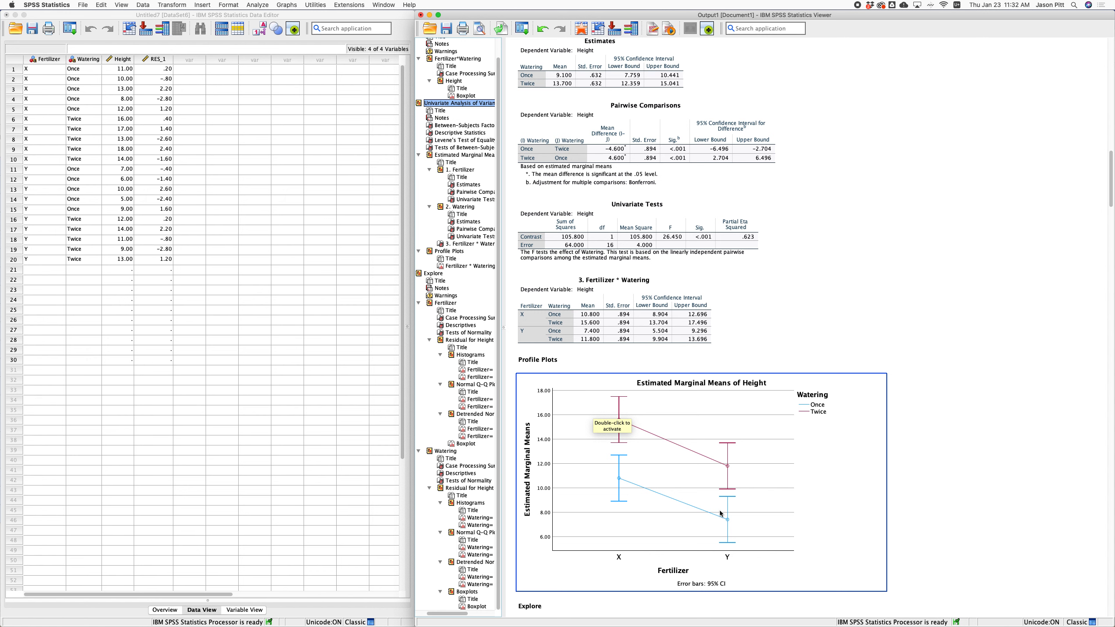
scroll(720, 513, "down", 3)
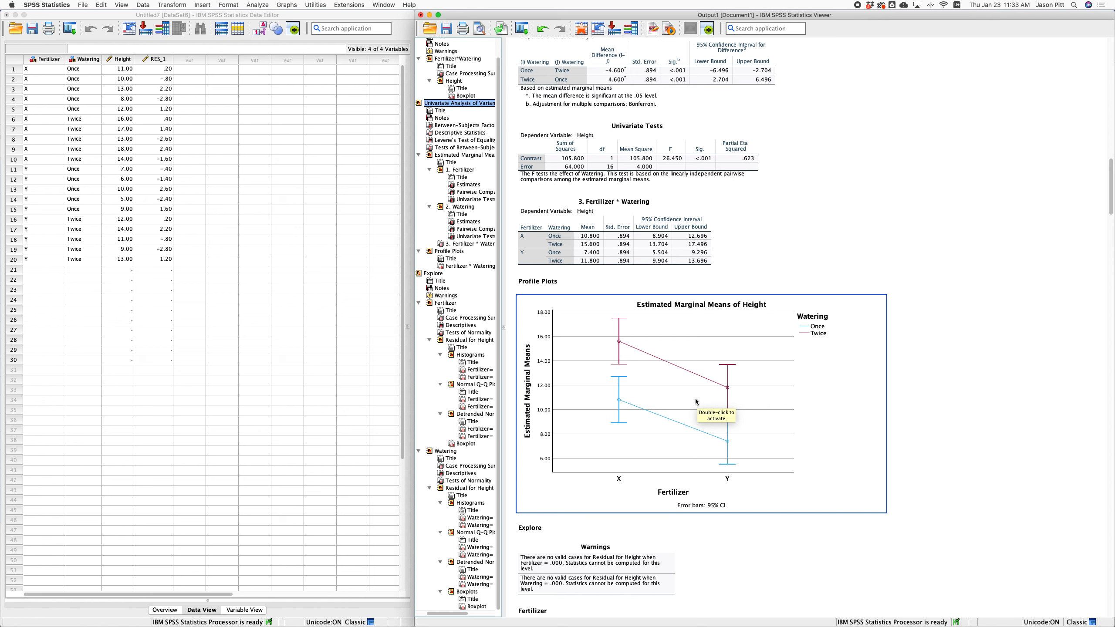
scroll(695, 402, "down", 1)
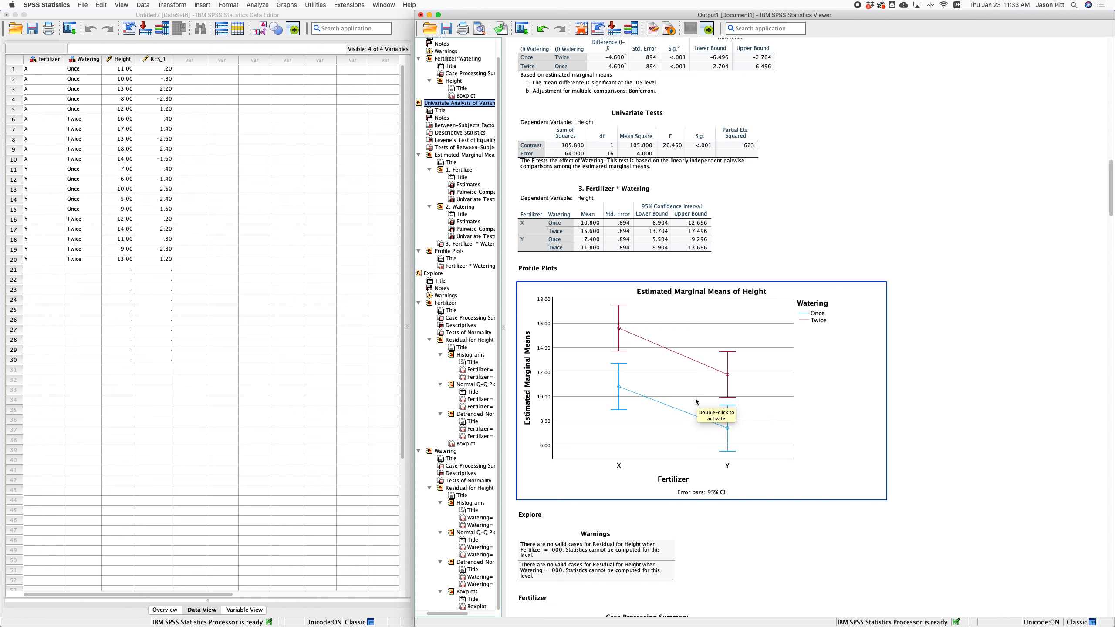
scroll(695, 402, "up", 2)
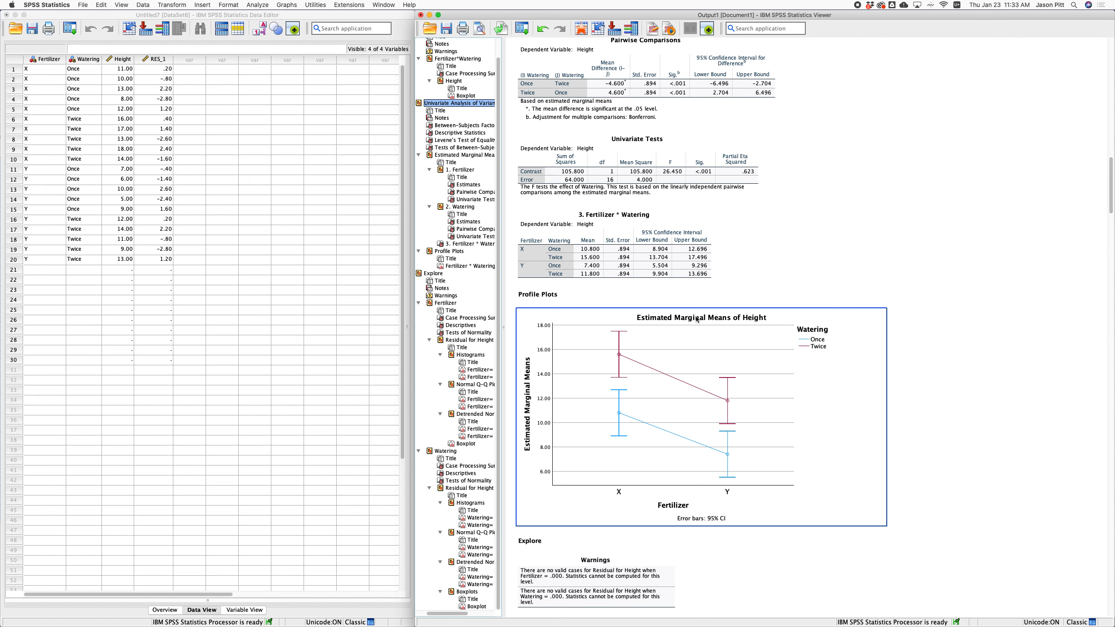
scroll(689, 314, "up", 10)
scroll(690, 315, "up", 1)
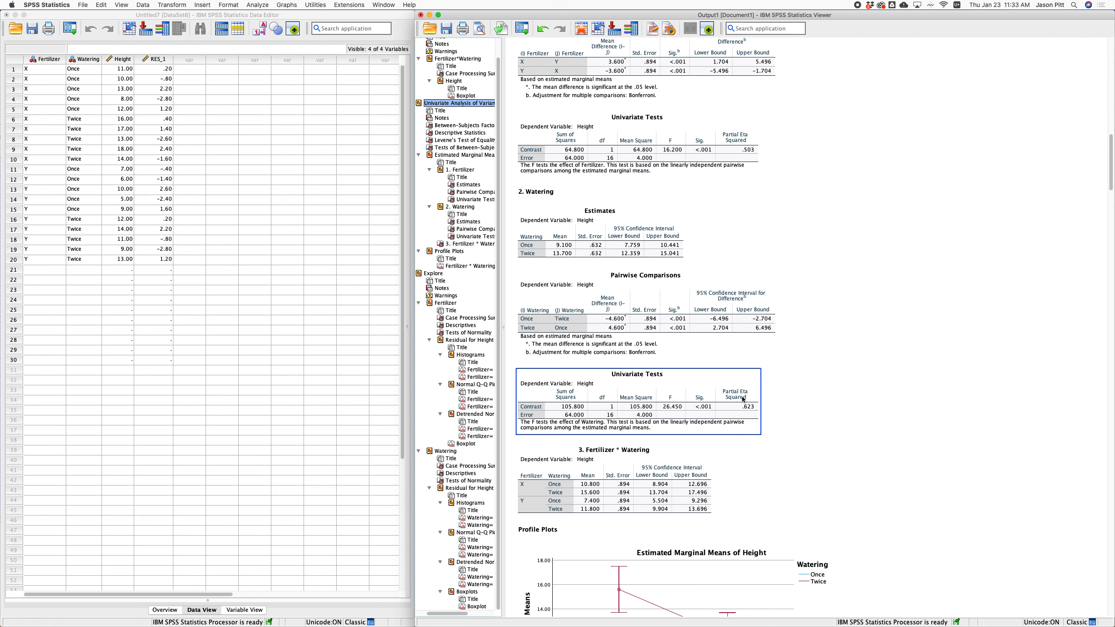
scroll(746, 406, "up", 5)
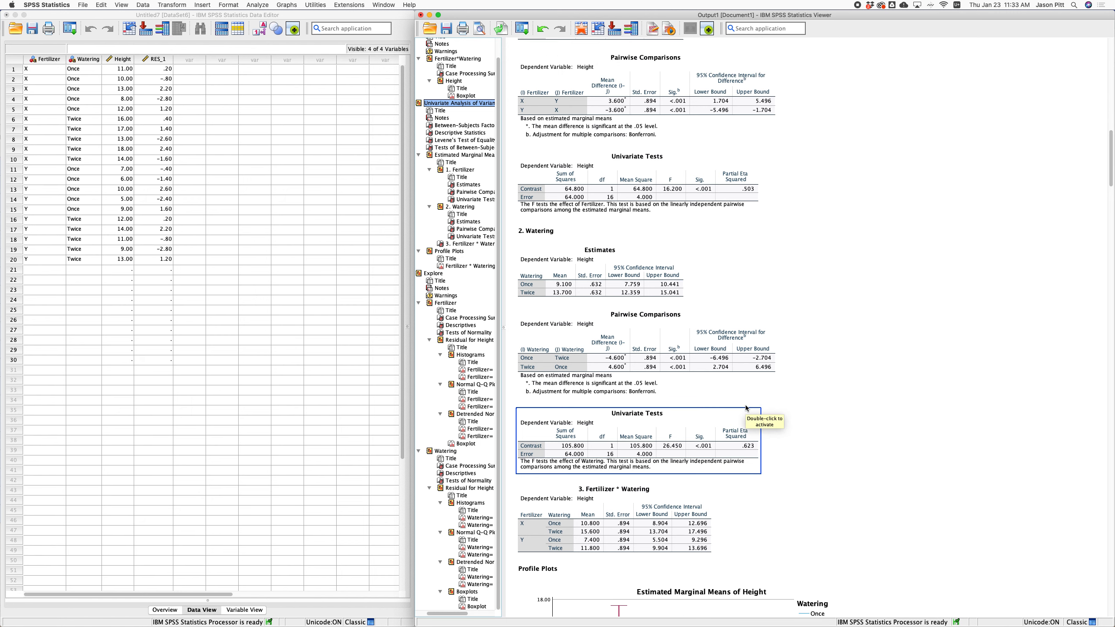
left_click(726, 347)
left_click(699, 228)
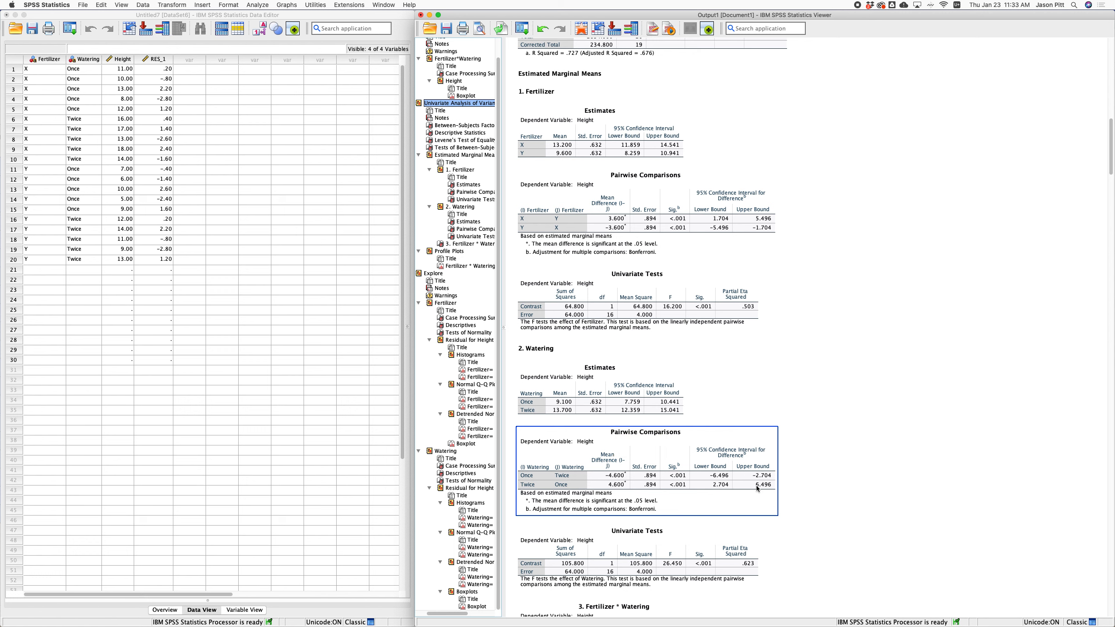
left_click(747, 566)
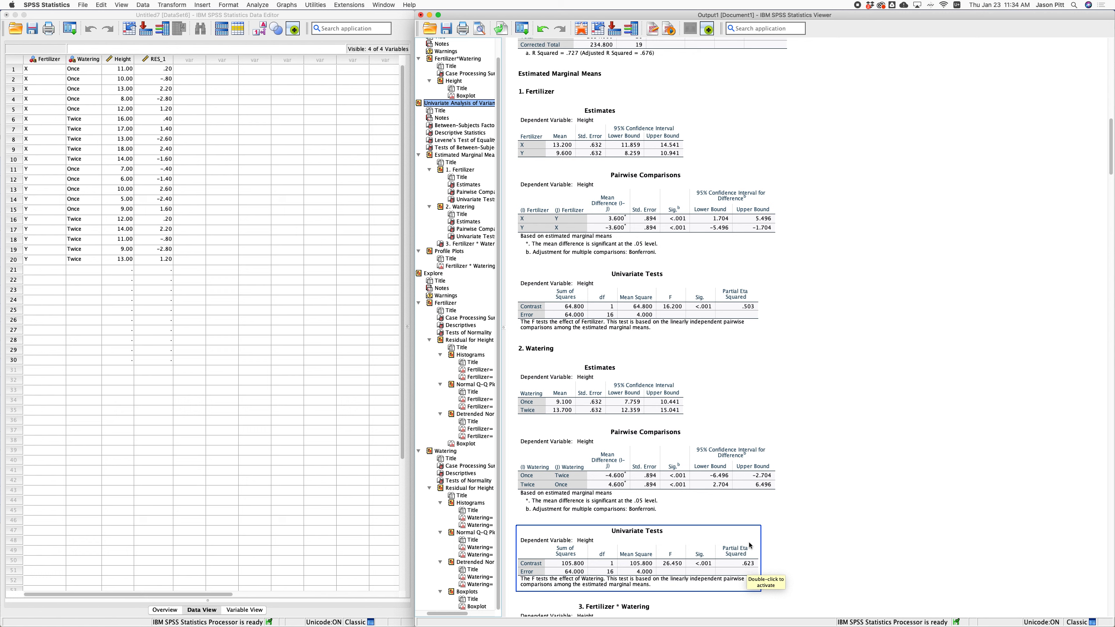
left_click(752, 415)
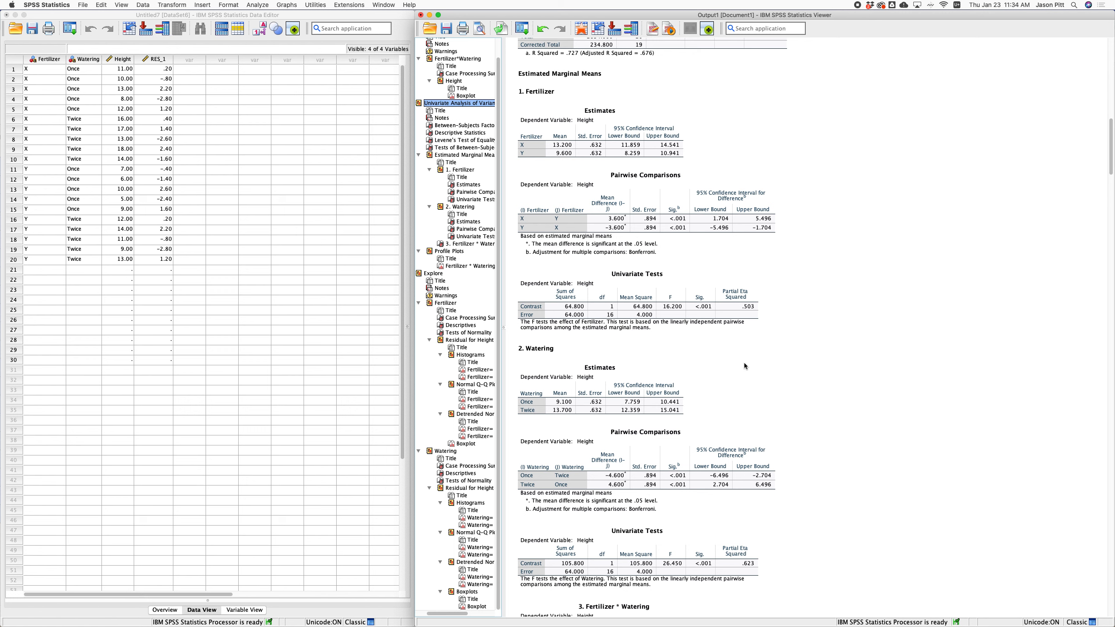
left_click(726, 217)
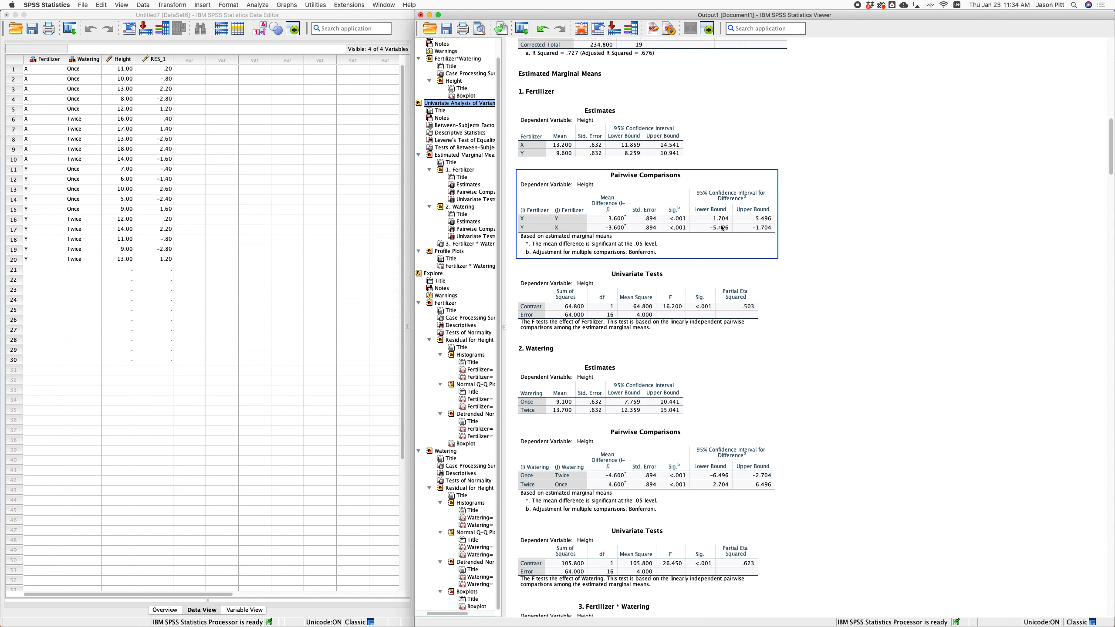
Check the Between-Subjects Effects table (Fertilizer F=16.200), then select the Fertilizer Pairwise Comparisons table.
scroll(721, 228, "up", 3)
scroll(721, 228, "up", 4)
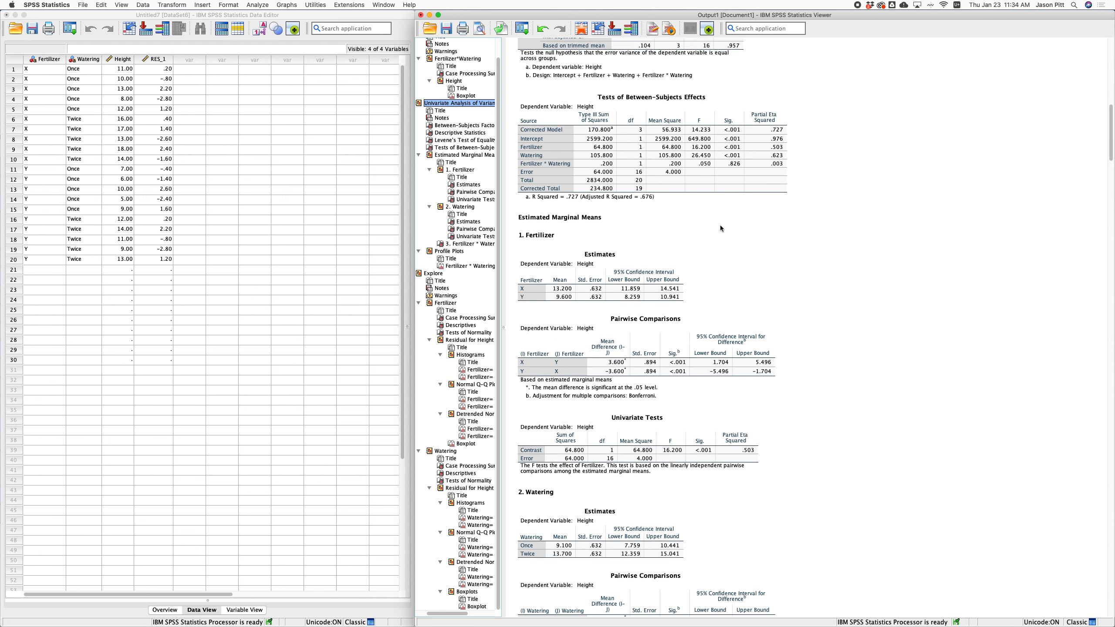
left_click(636, 161)
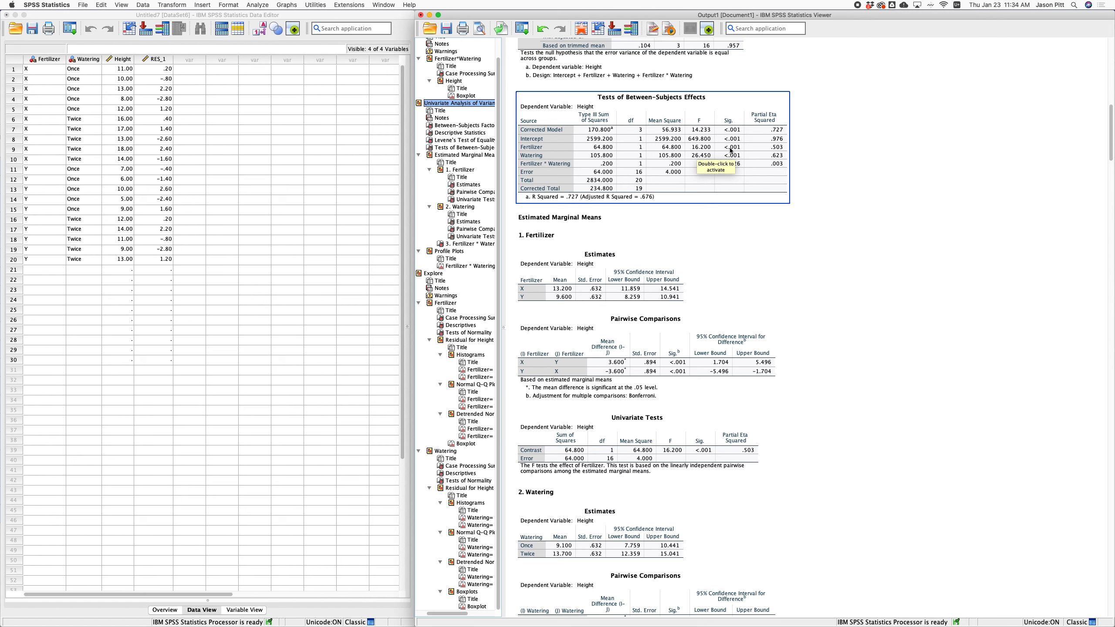
left_click(735, 381)
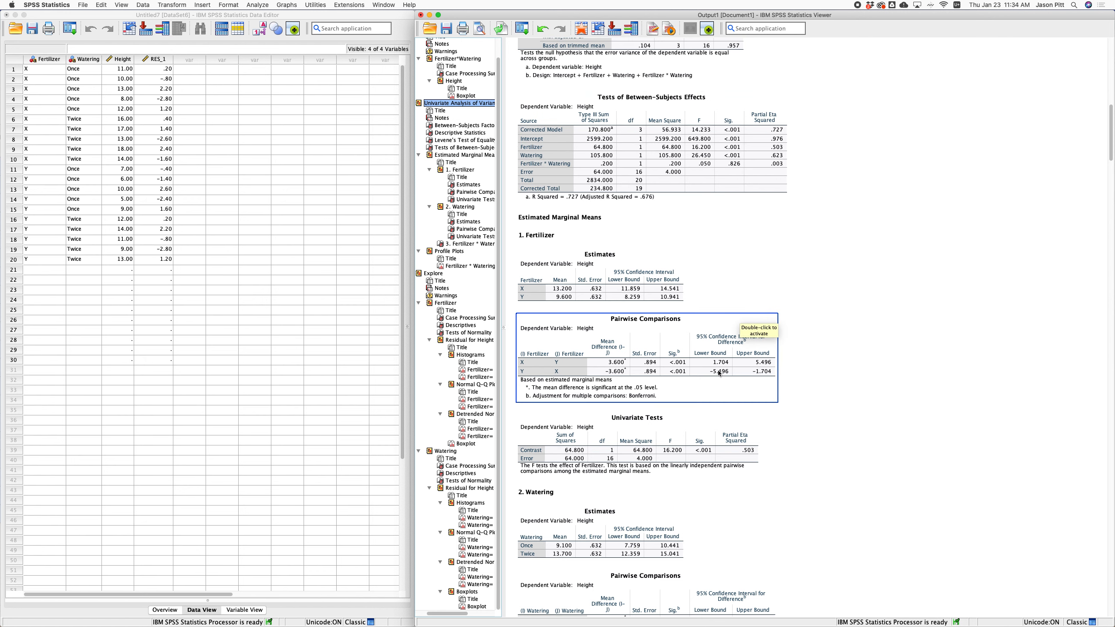